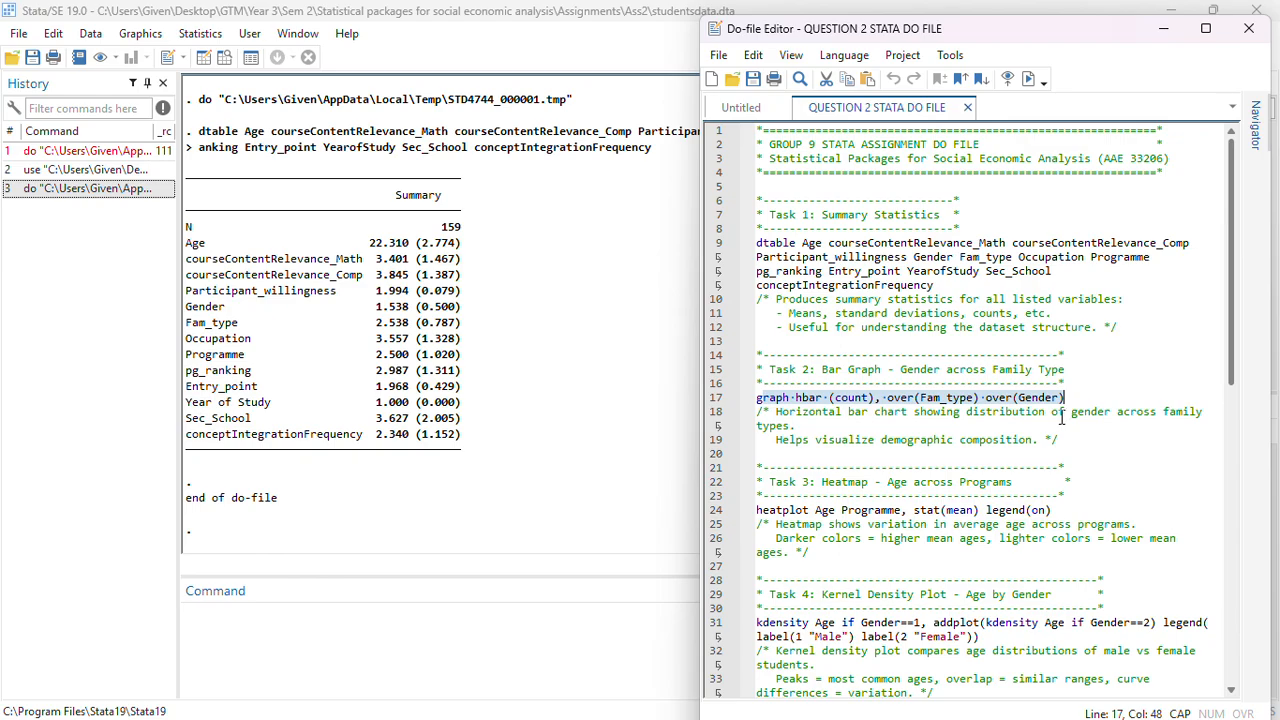
# Paste the horizontal bar graph command into the Command window
pyautogui.click(442, 642)
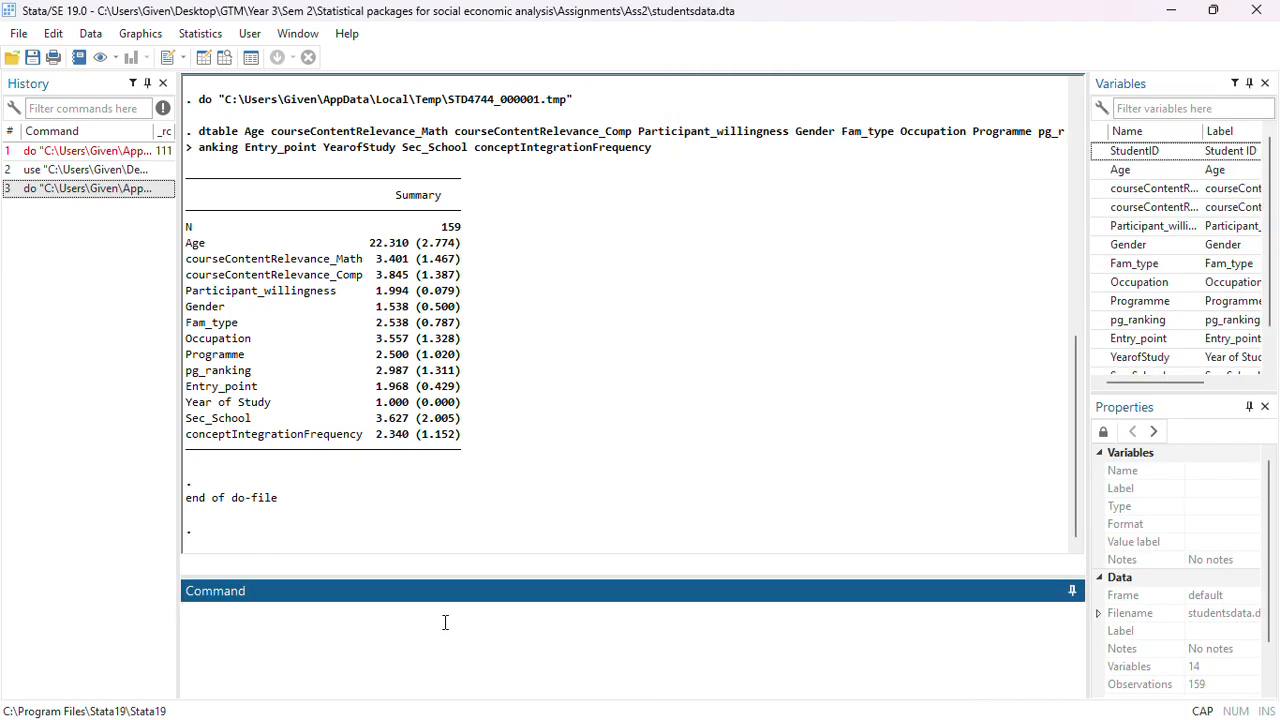
pyautogui.write('raph hbar (count), over(Fam_type) over(Gender)')
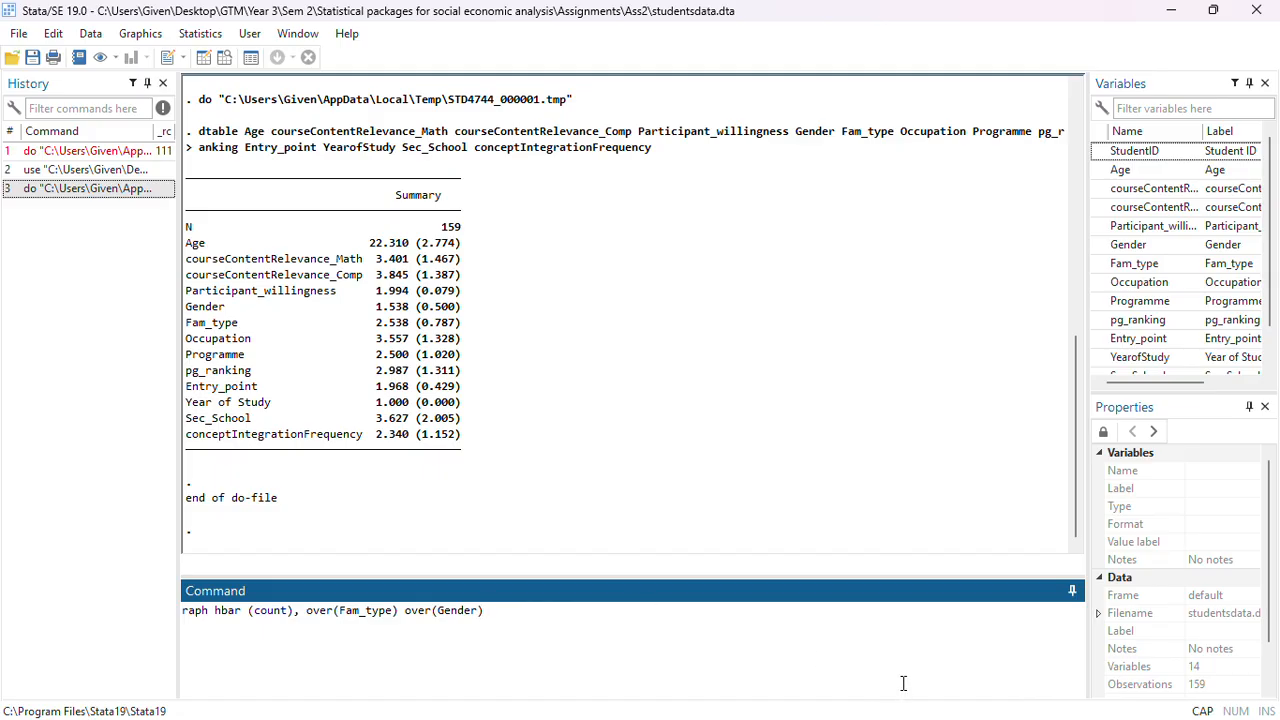
# Return to the do-file editor, run the selected graph hbar (count), over(Fam_type) over(Gender) line, and minimize the graph
pyautogui.press('super')
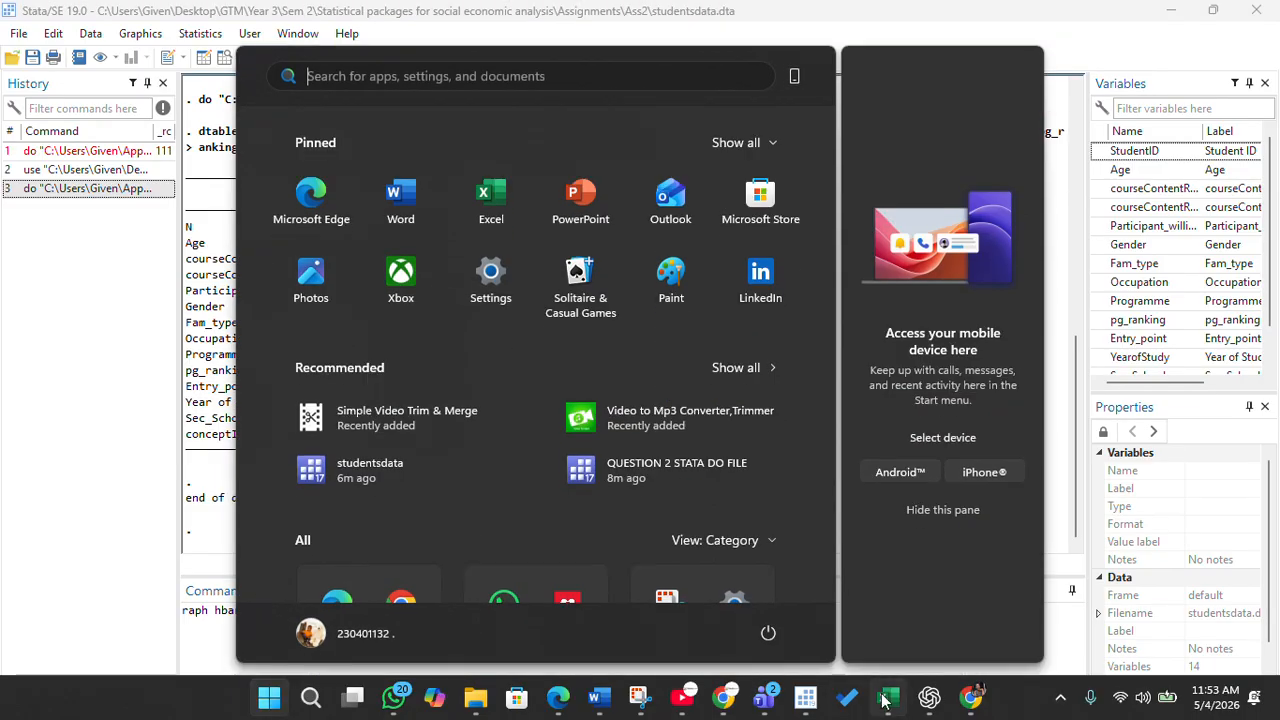
pyautogui.moveTo(805, 699)
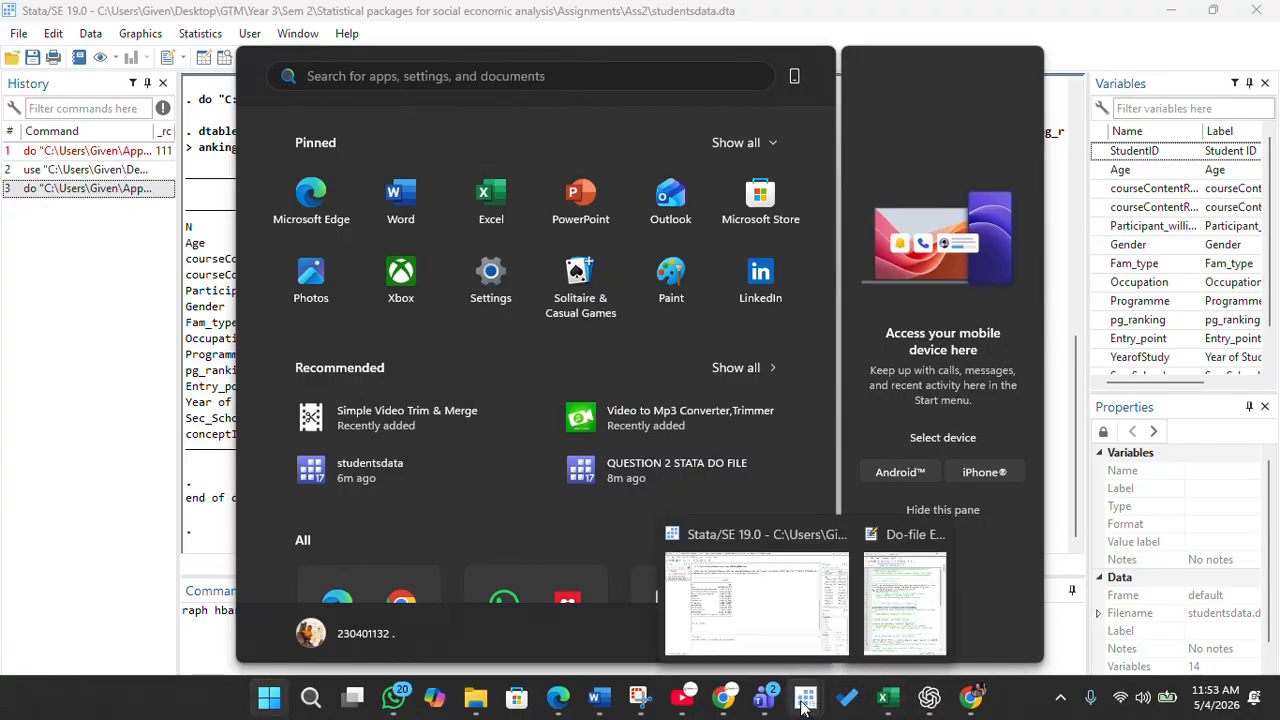
pyautogui.click(897, 637)
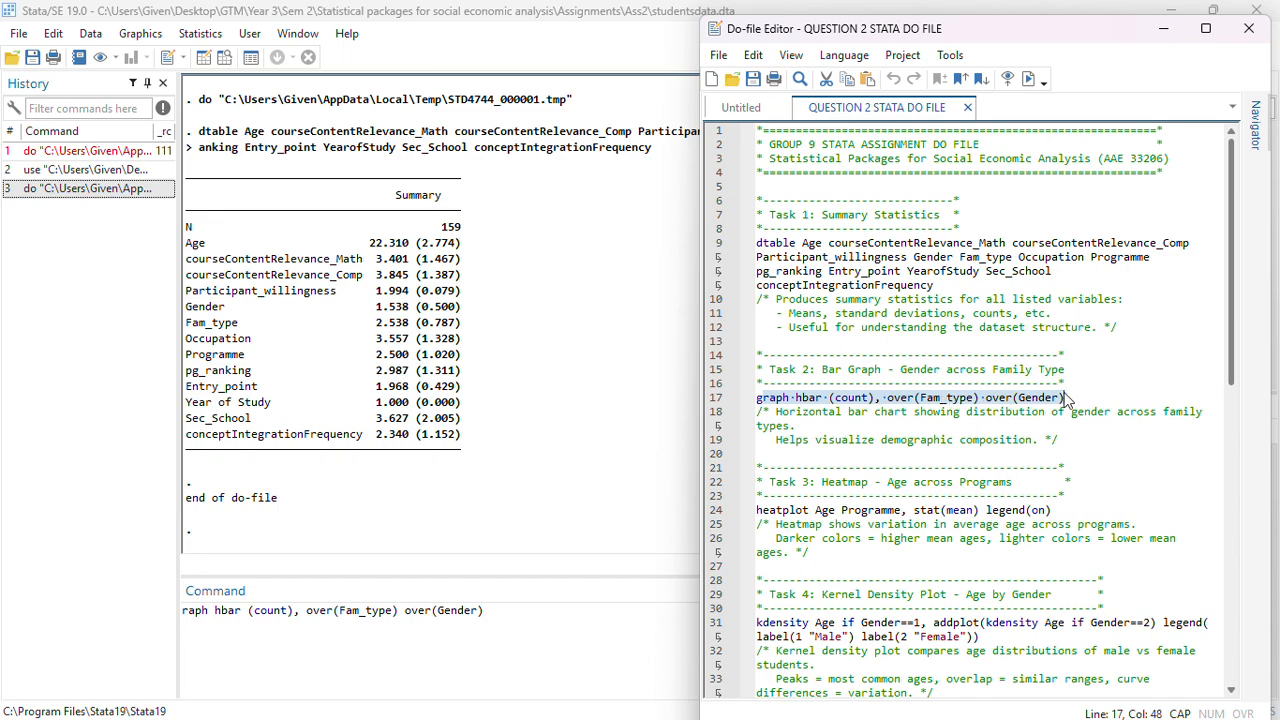
pyautogui.click(1030, 80)
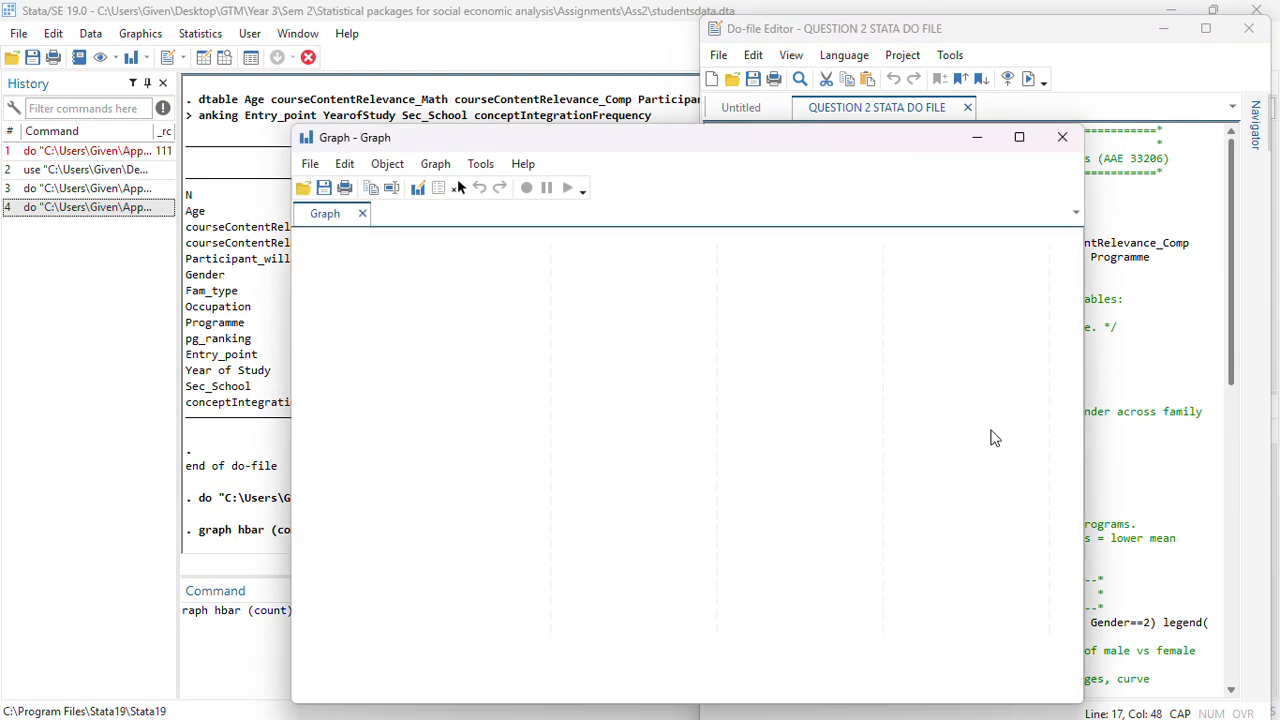
pyautogui.moveTo(815, 140); pyautogui.dragTo(789, 80)
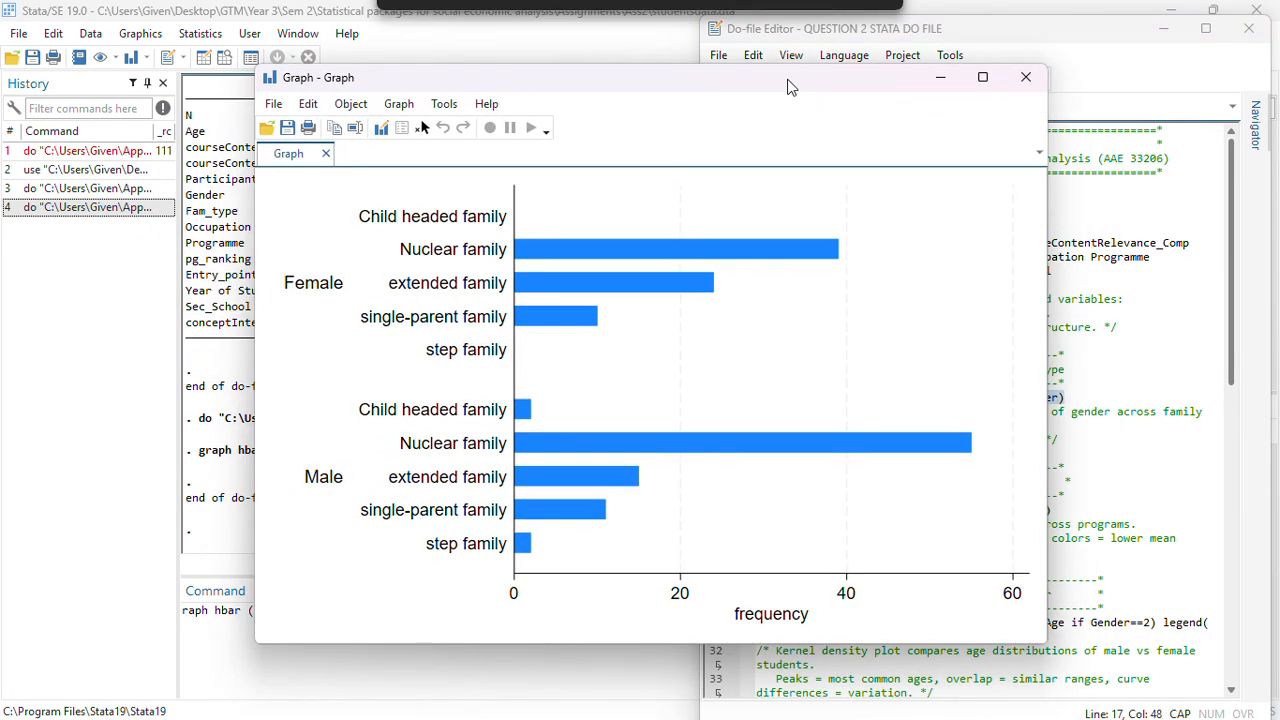
pyautogui.click(943, 80)
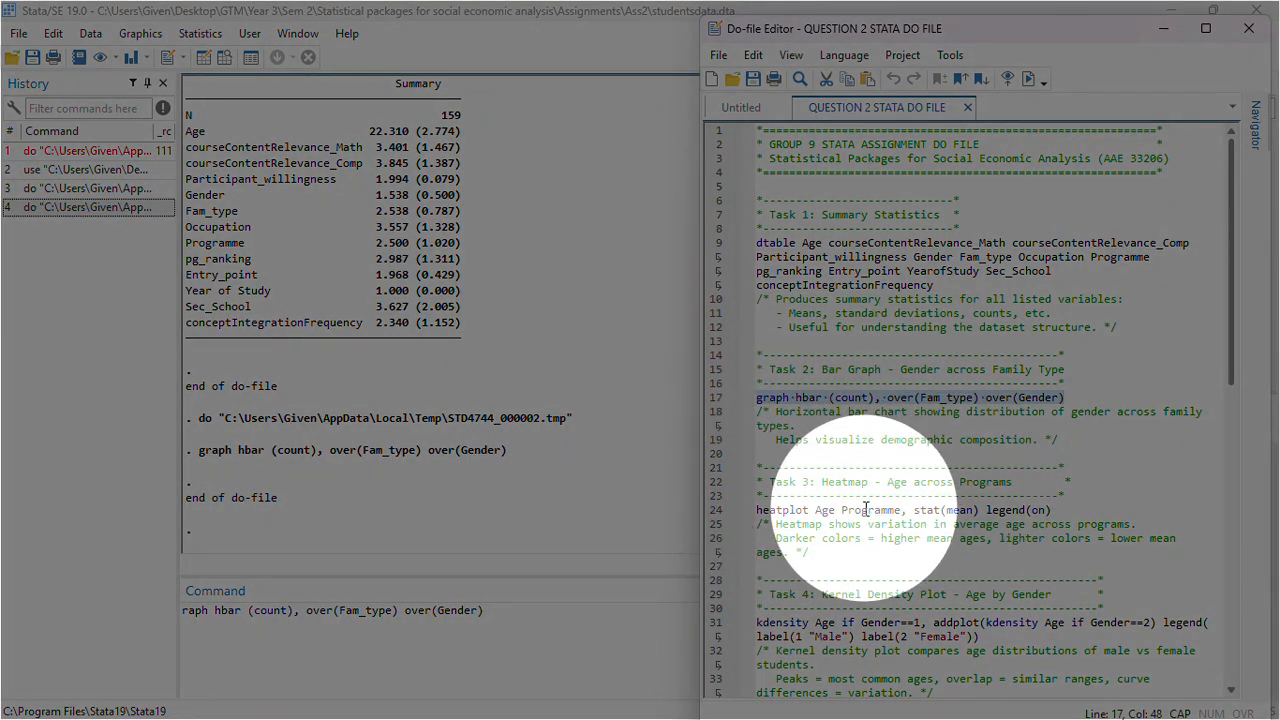
# Run the heatplot Age Programme, stat(mean) legend(on) line of Task 3 and minimize the heatmap
pyautogui.scroll(-3, 824, 490)
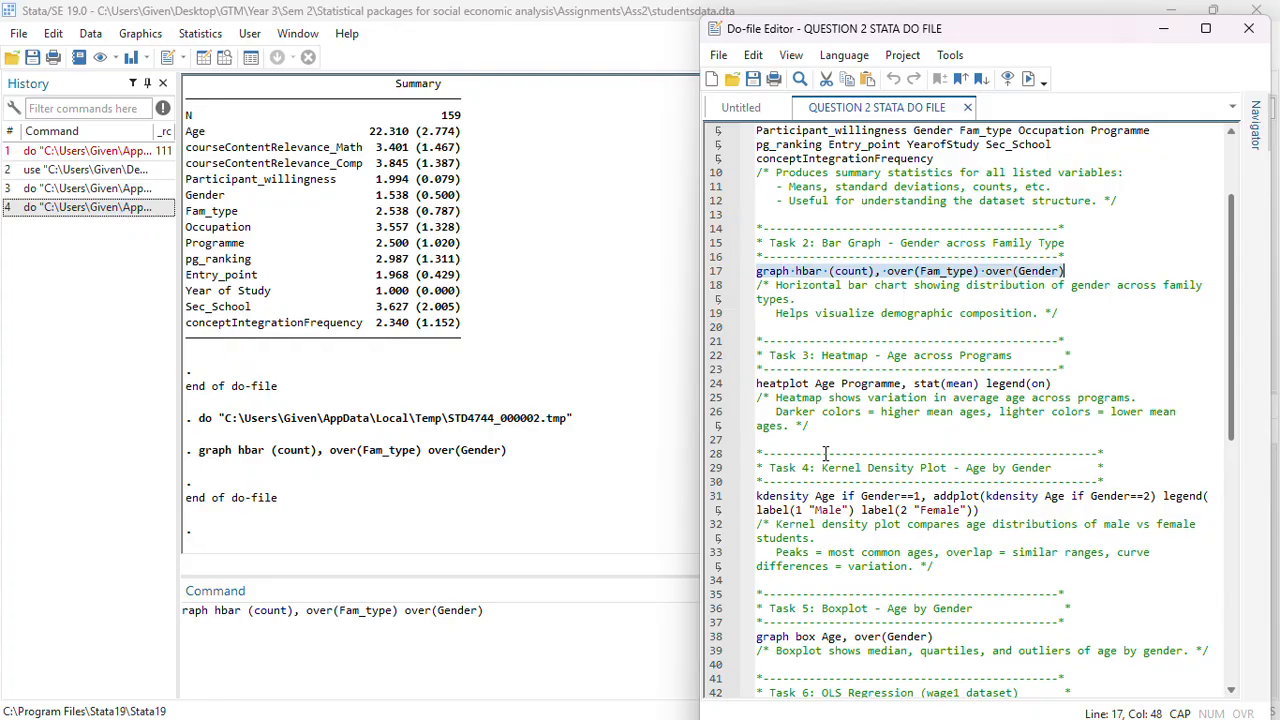
pyautogui.moveTo(757, 384); pyautogui.dragTo(1063, 383)
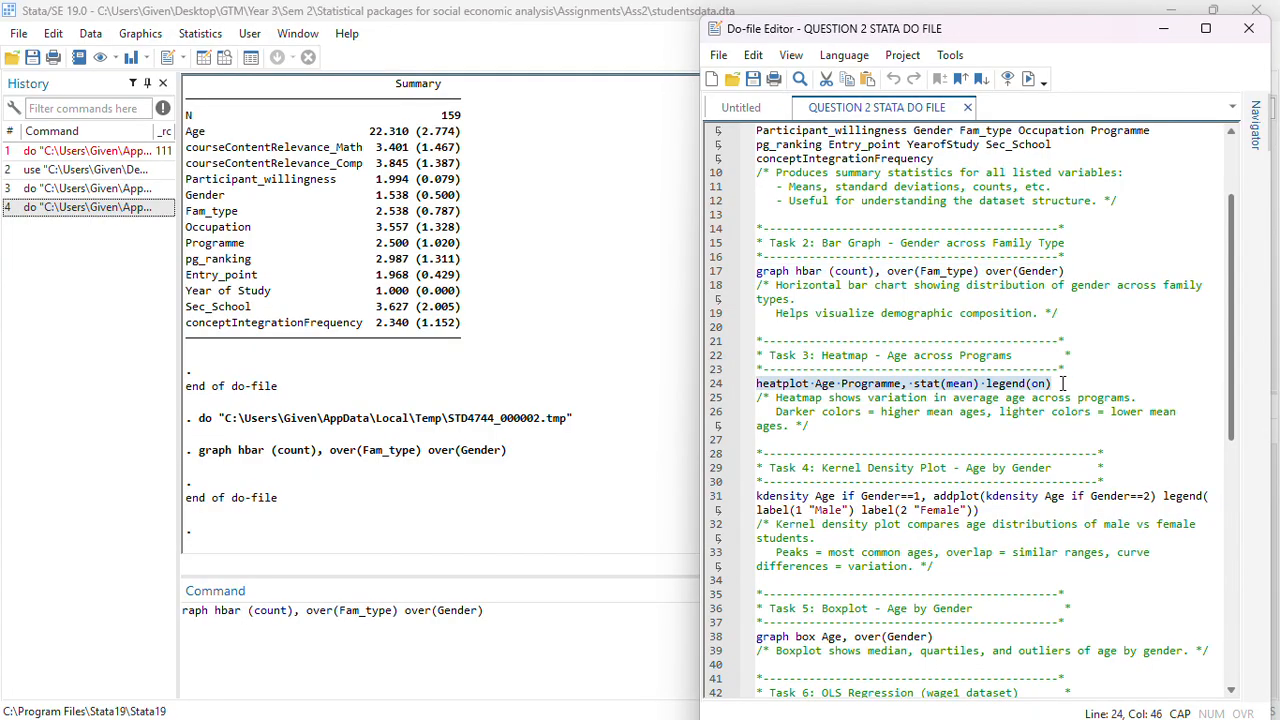
pyautogui.click(1057, 435)
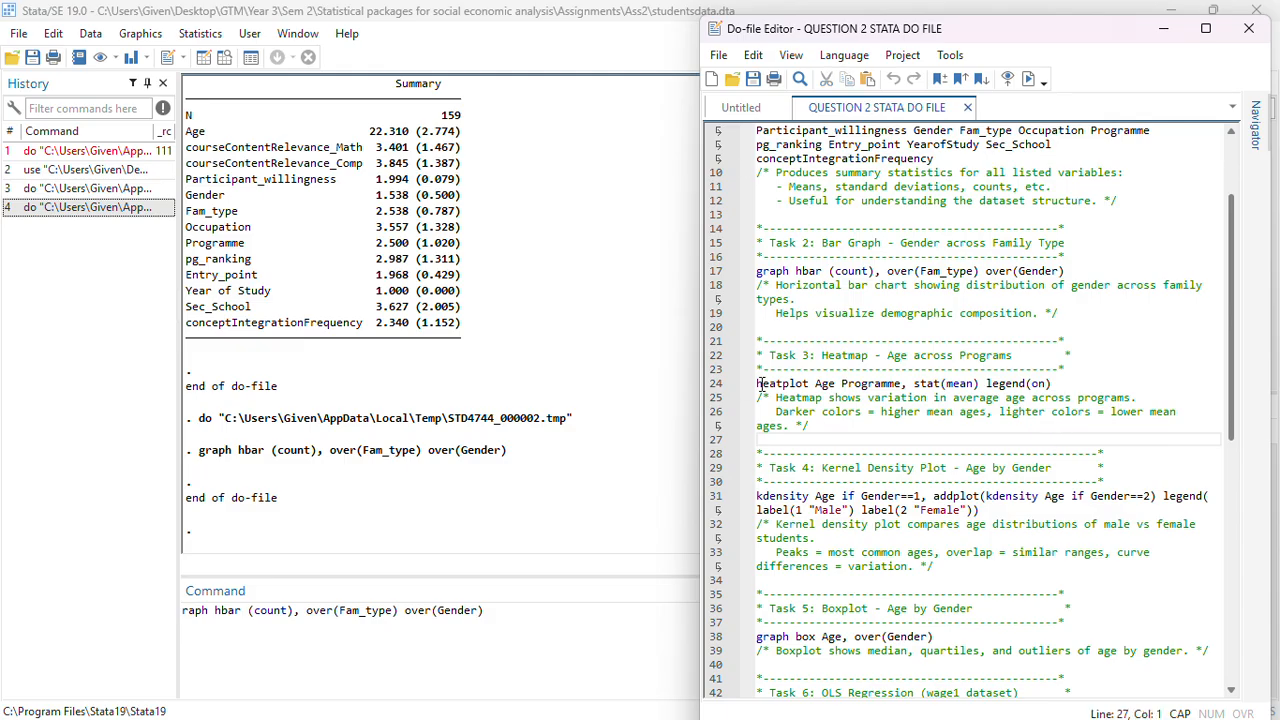
pyautogui.moveTo(757, 384); pyautogui.dragTo(1056, 383)
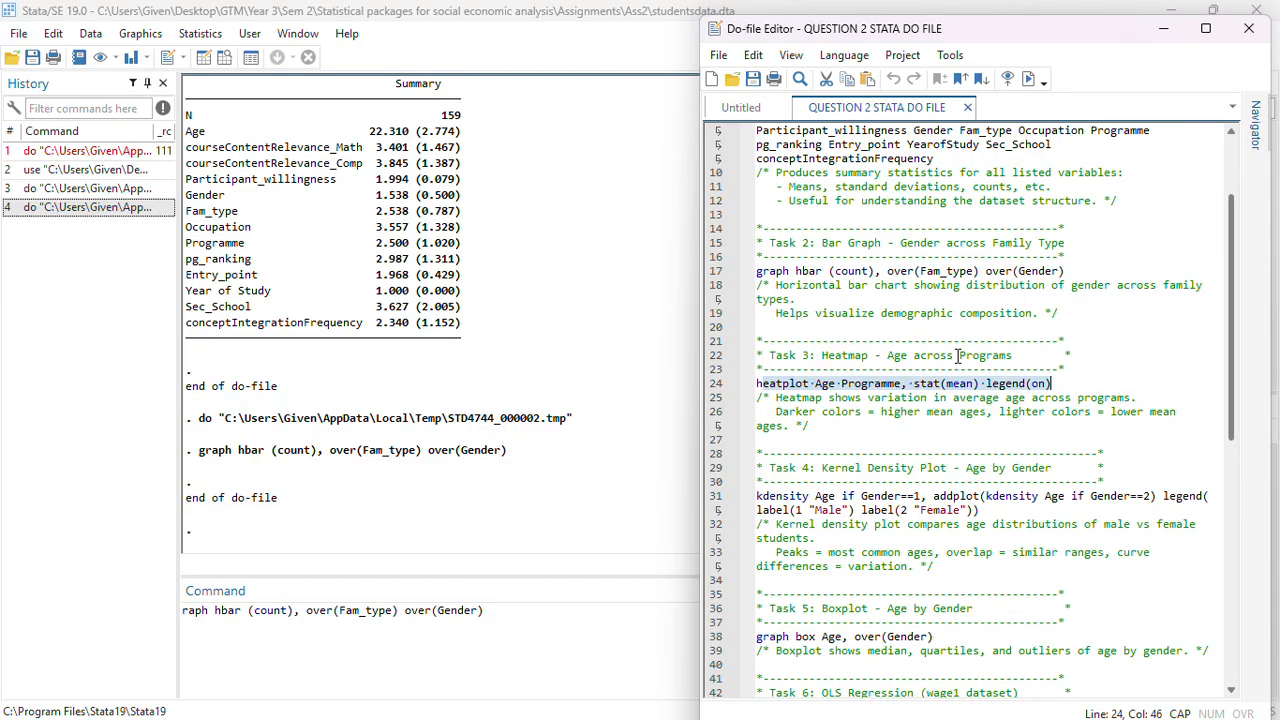
pyautogui.click(1008, 79)
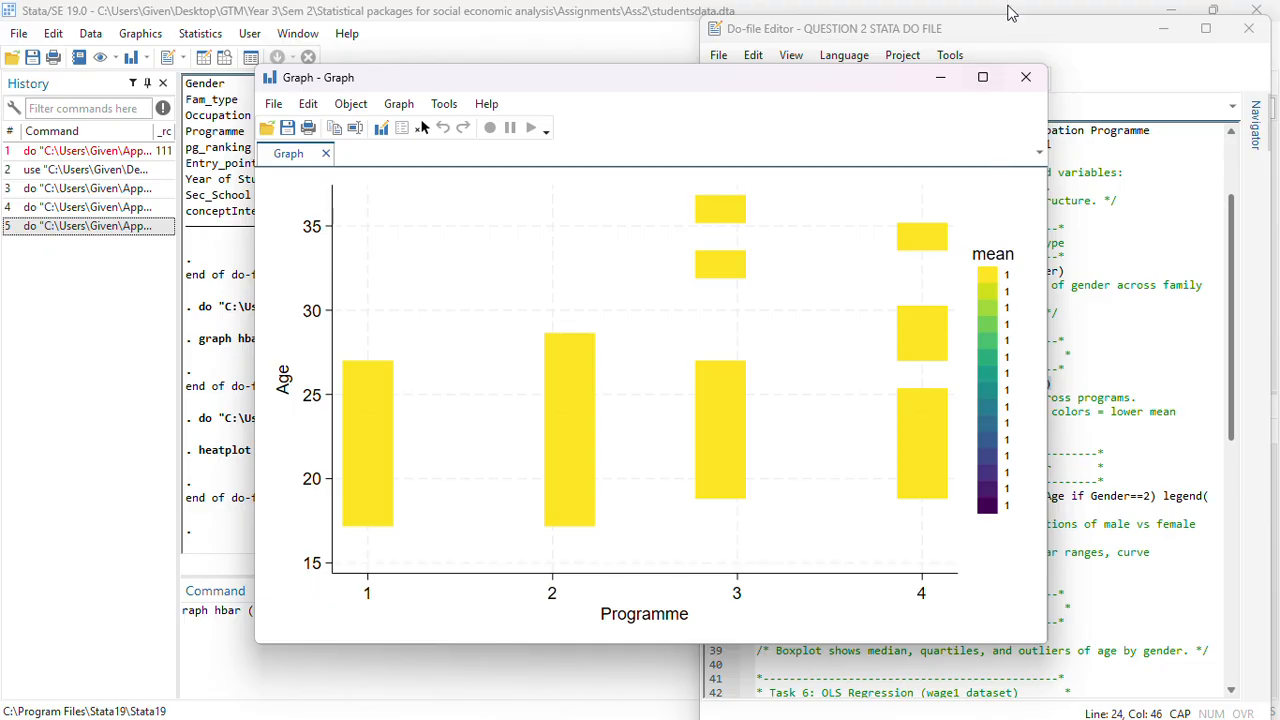
pyautogui.click(940, 86)
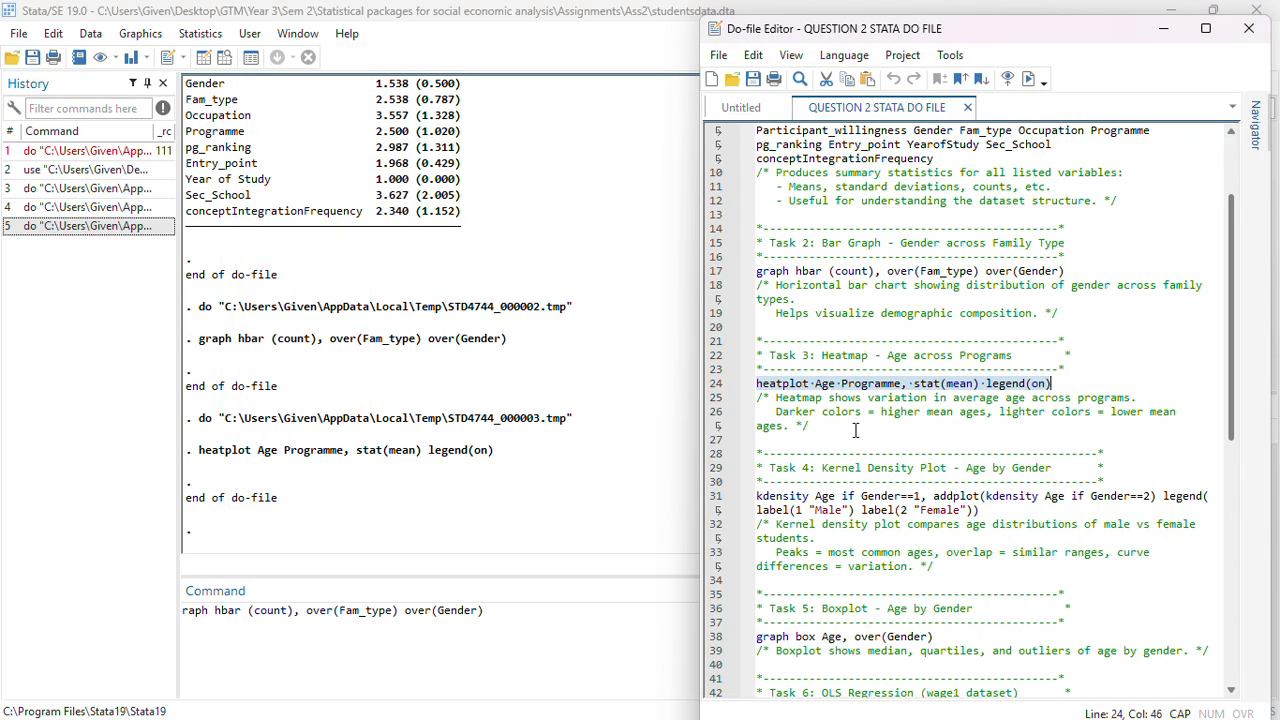
# Run the Task 4 kernel density command comparing Age for Male and Female, then close the graph
pyautogui.scroll(-2, 857, 430)
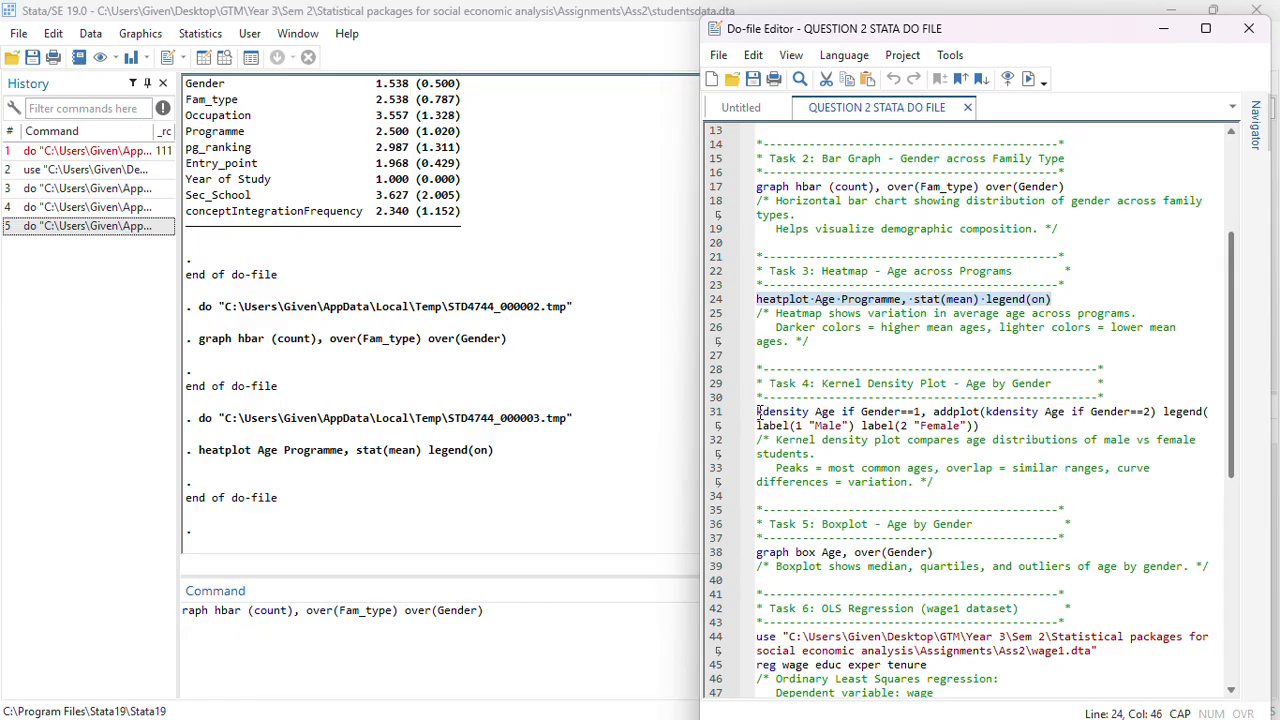
pyautogui.moveTo(758, 411); pyautogui.dragTo(984, 426)
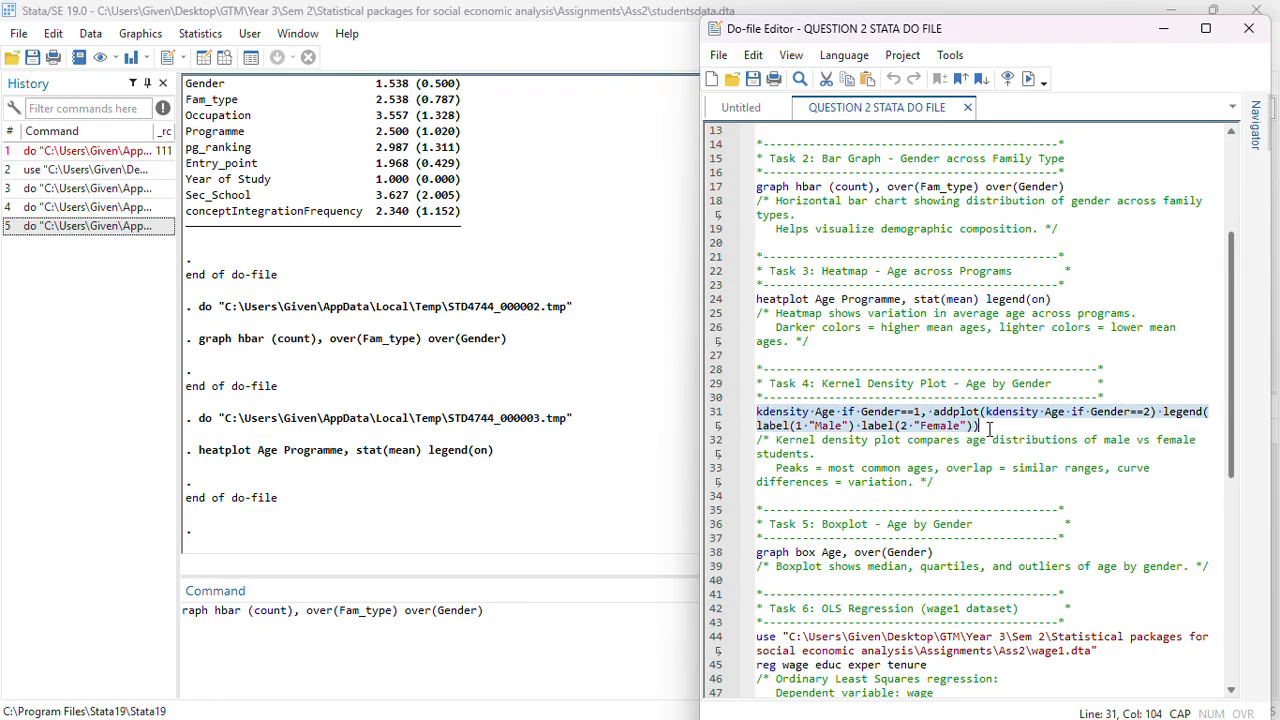
pyautogui.click(1028, 82)
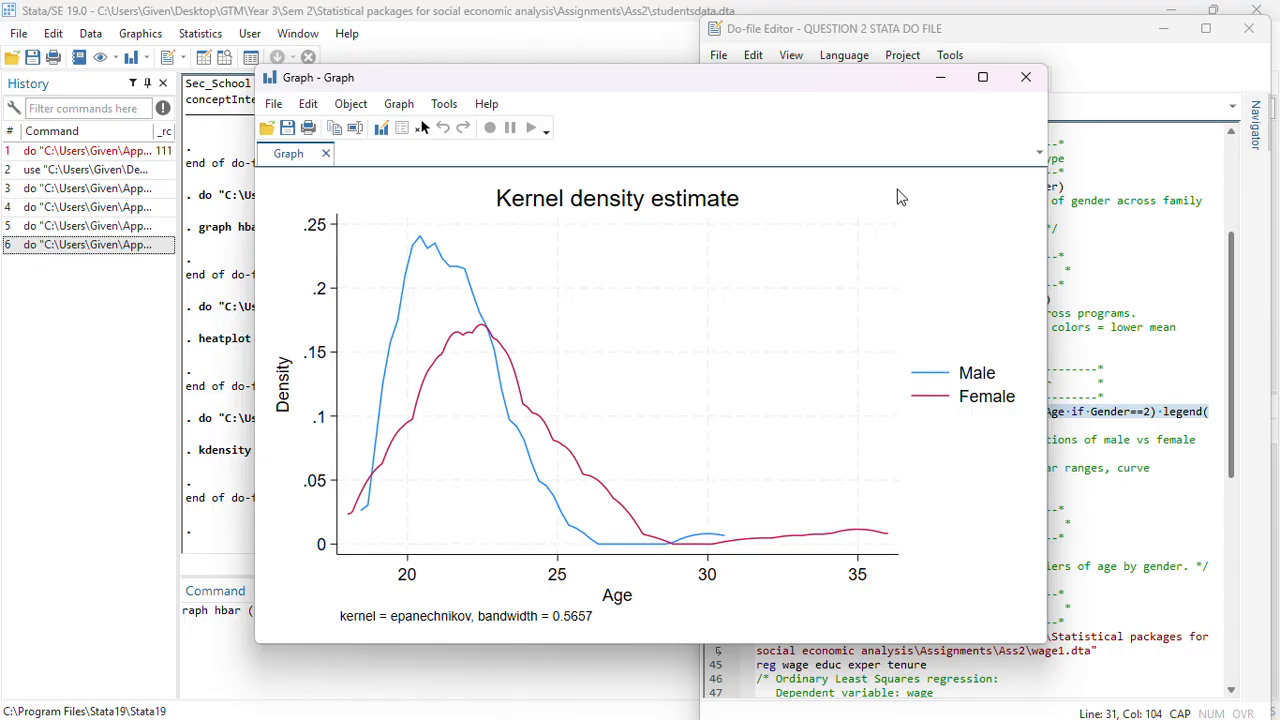
pyautogui.click(1025, 77)
# Run the graph box Age, over(Gender) line of Task 5 and close the boxplot
pyautogui.scroll(-2, 1004, 385)
pyautogui.scroll(-4, 1004, 385)
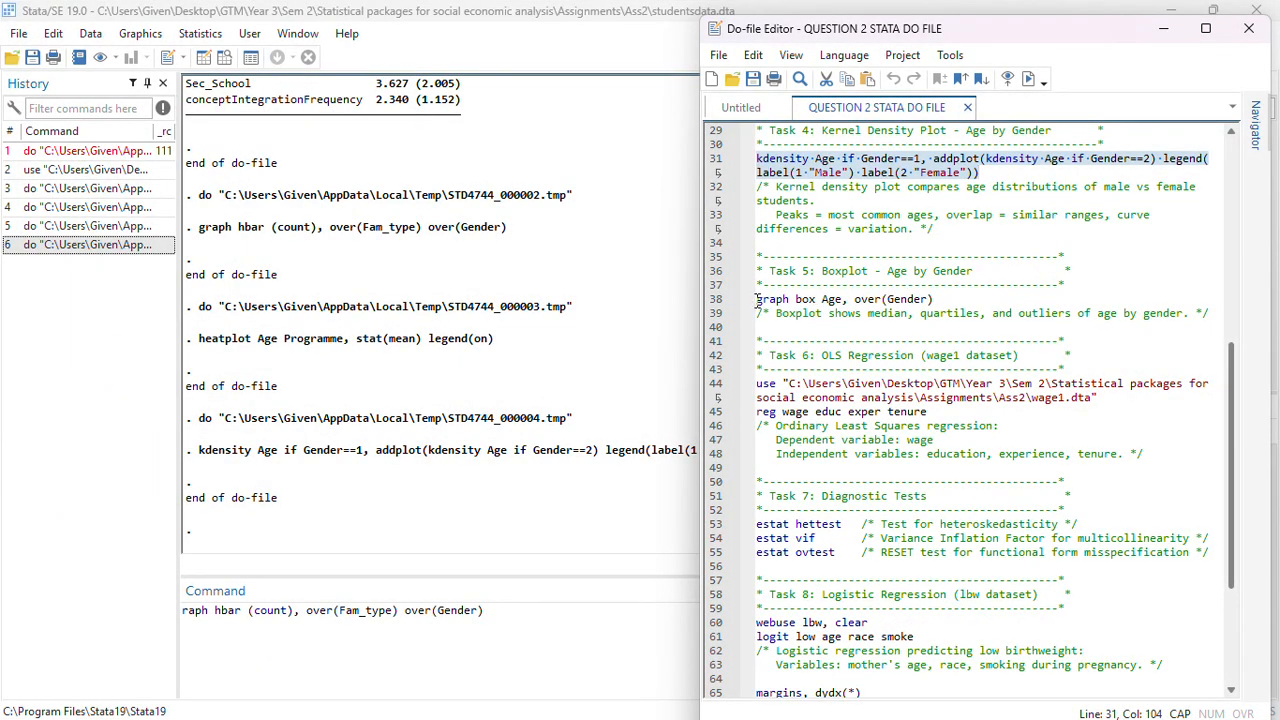
pyautogui.moveTo(757, 299); pyautogui.dragTo(933, 299)
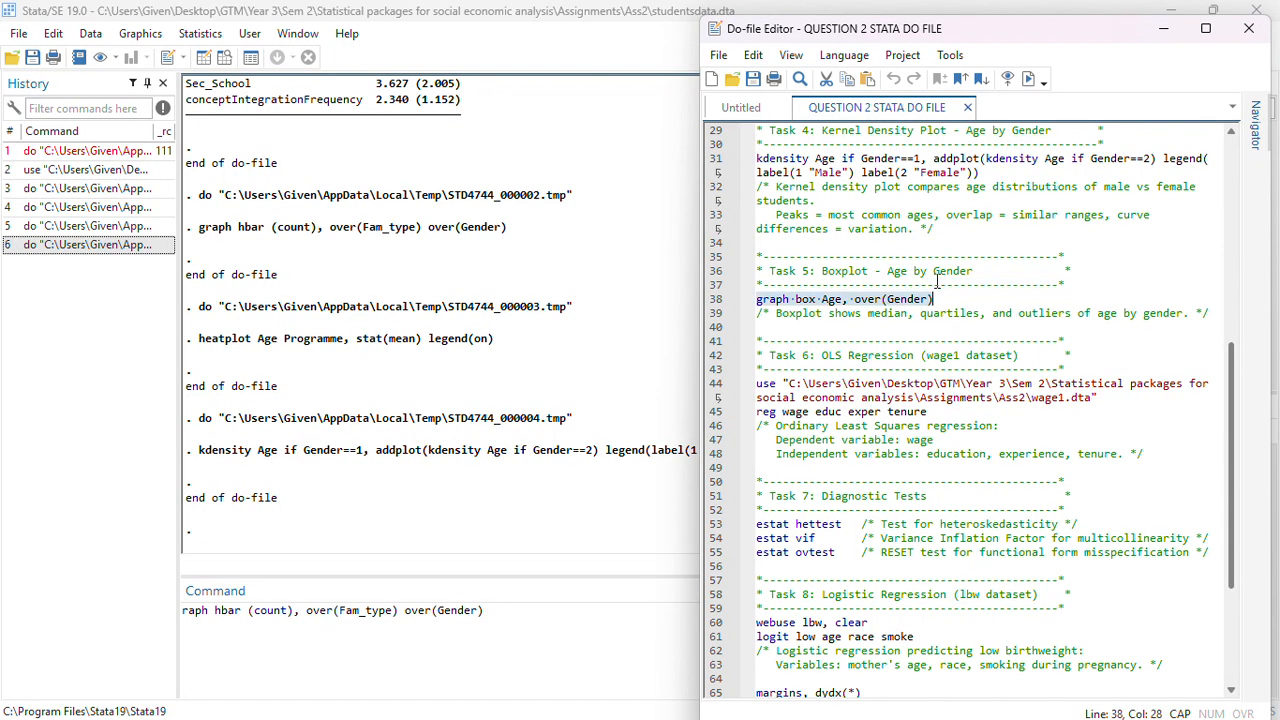
pyautogui.click(1028, 78)
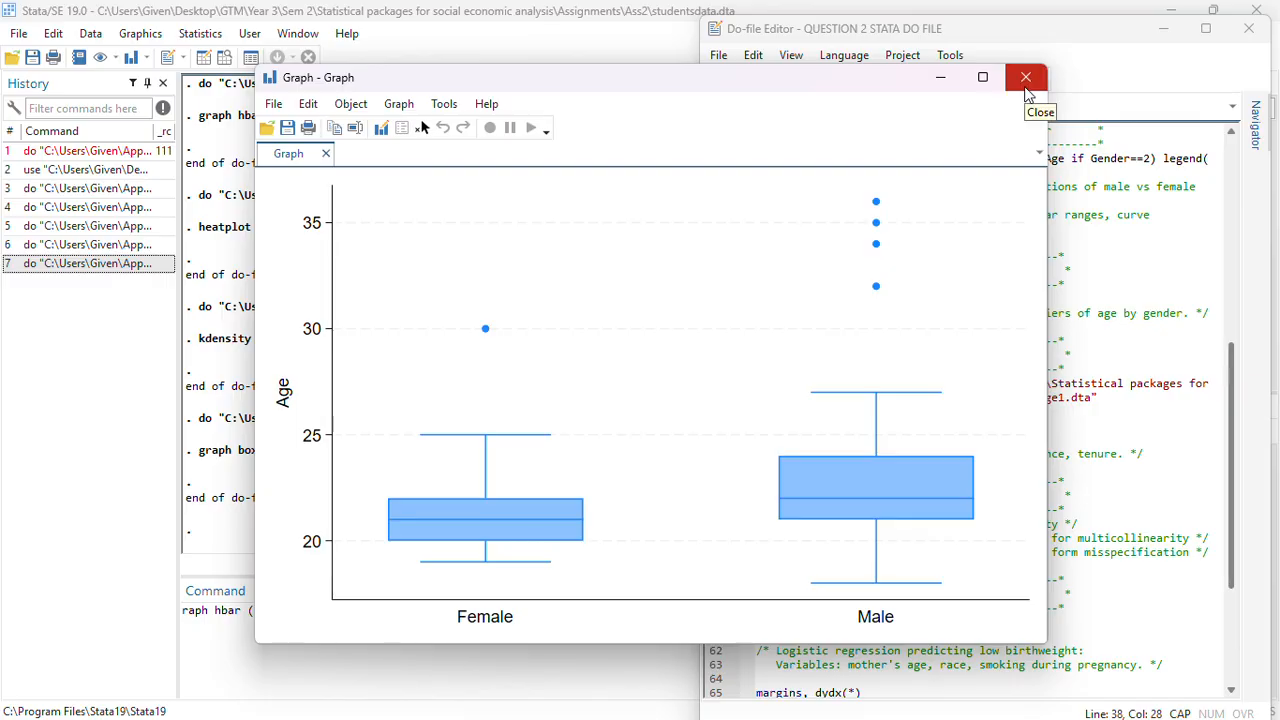
pyautogui.click(1027, 93)
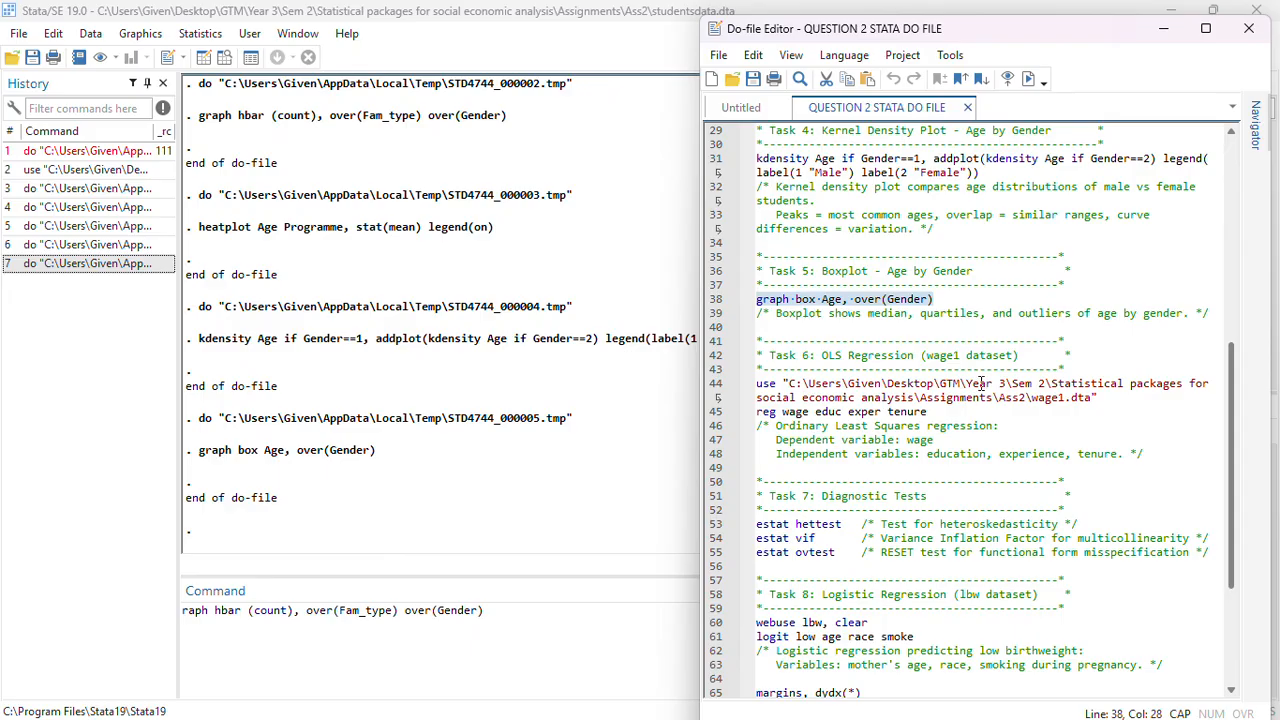
# Run the Task 6 lines loading wage1.dta and regressing wage on educ, exper and tenure
pyautogui.scroll(-1, 913, 393)
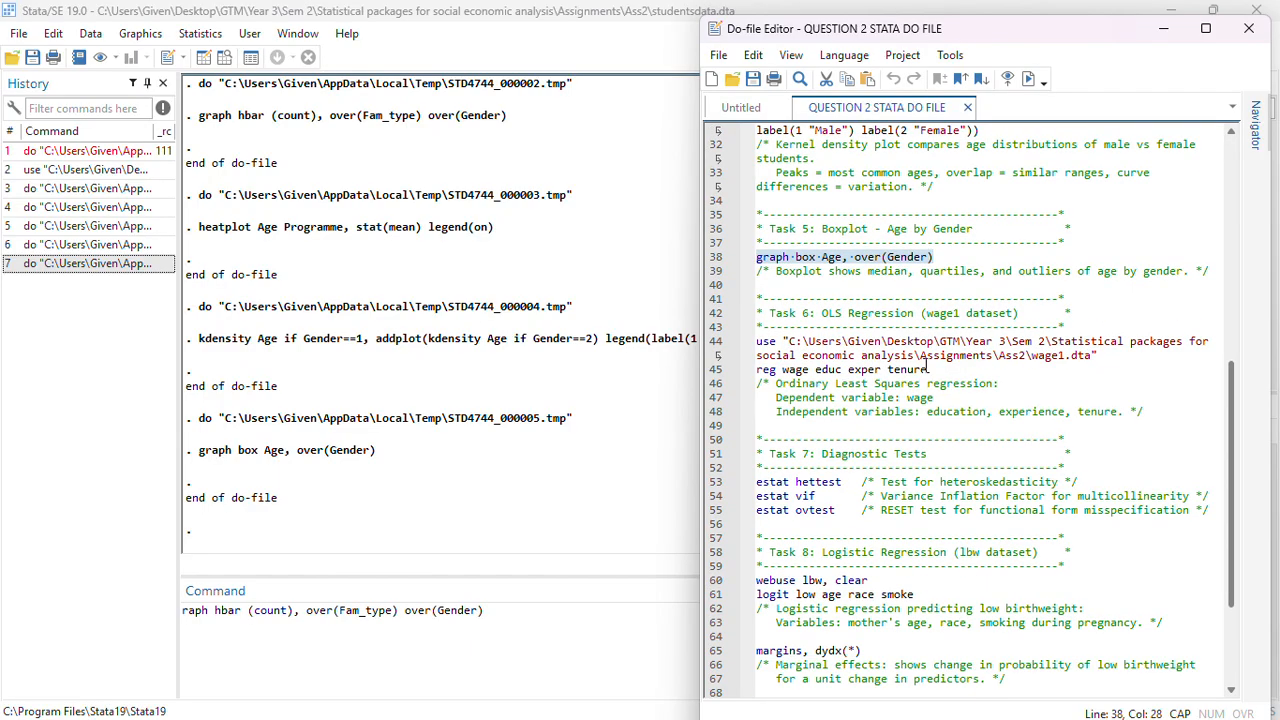
pyautogui.doubleClick(928, 369)
pyautogui.doubleClick(946, 369)
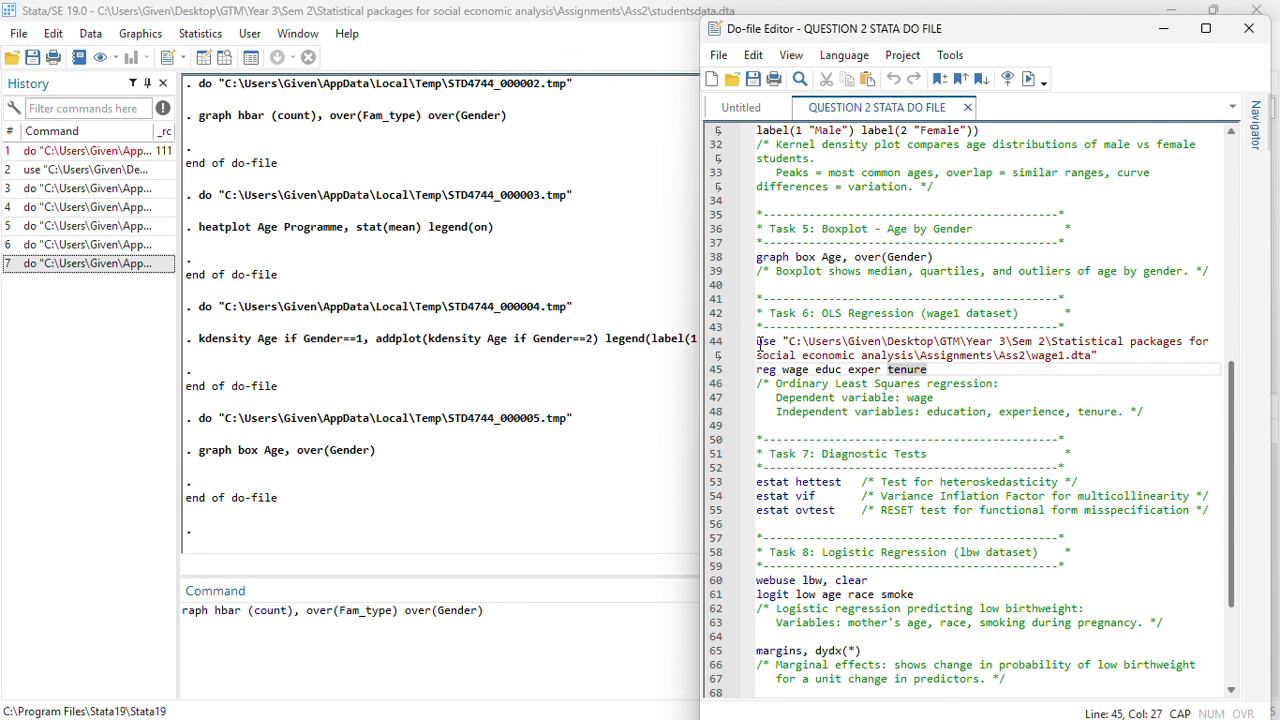
pyautogui.moveTo(758, 341); pyautogui.dragTo(930, 365)
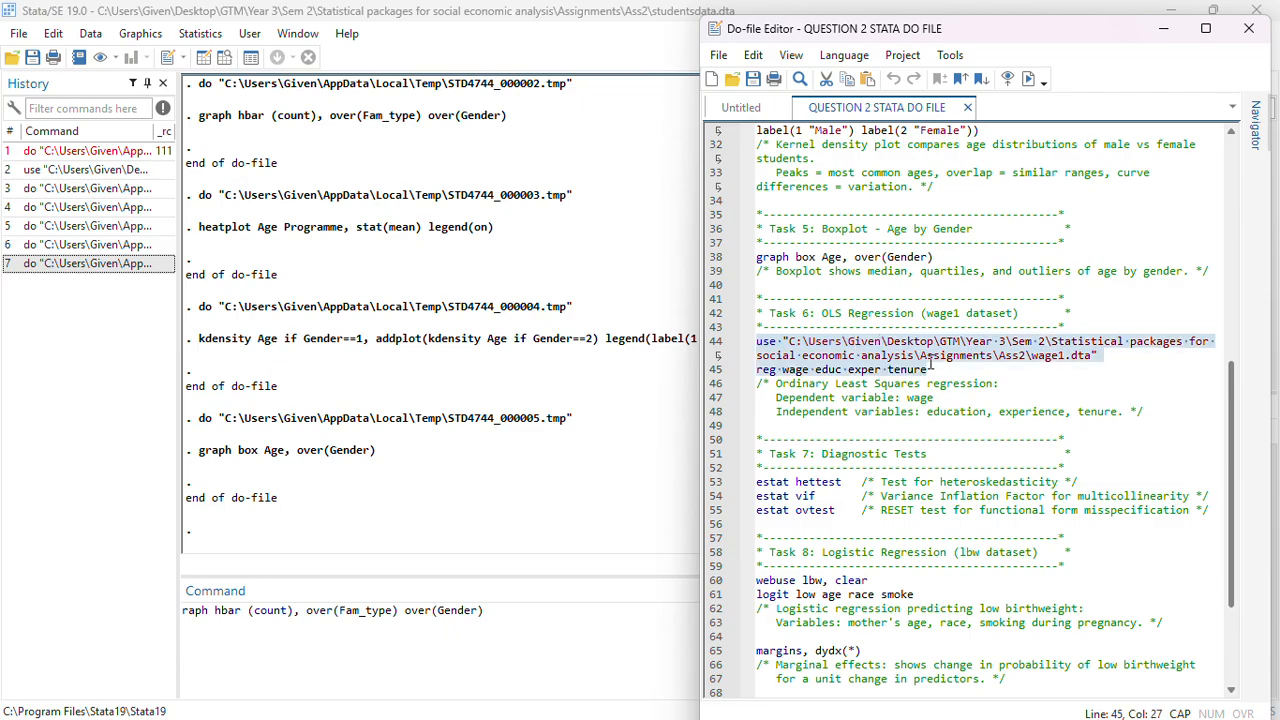
pyautogui.click(1007, 78)
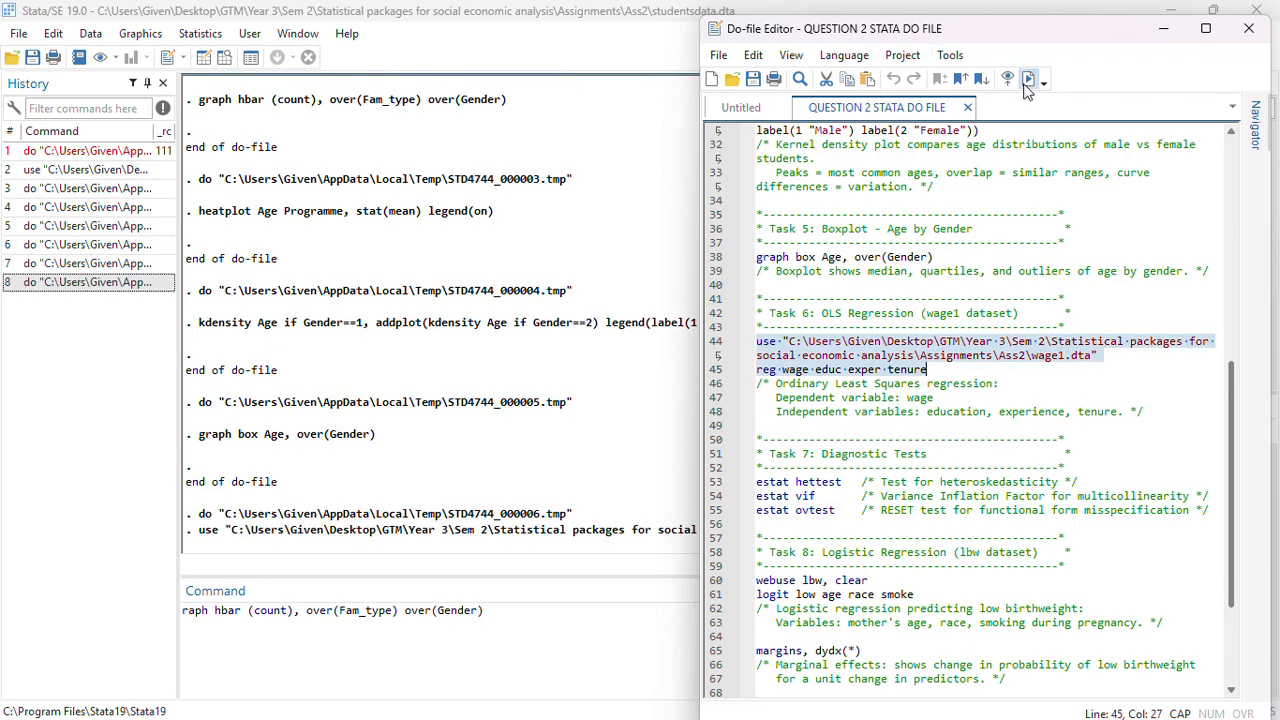
pyautogui.click(943, 369)
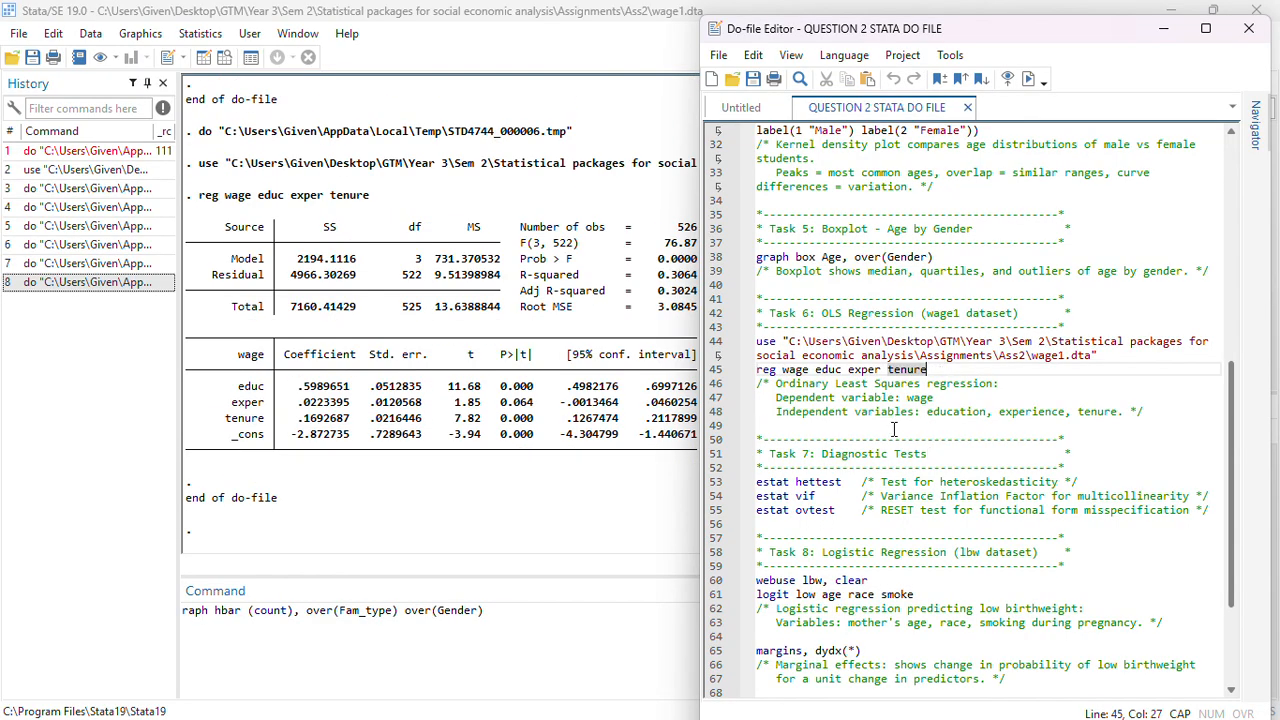
# Review the Task 7 diagnostic test commands and the surrounding do-file sections
pyautogui.scroll(-3, 881, 414)
pyautogui.scroll(-1, 881, 414)
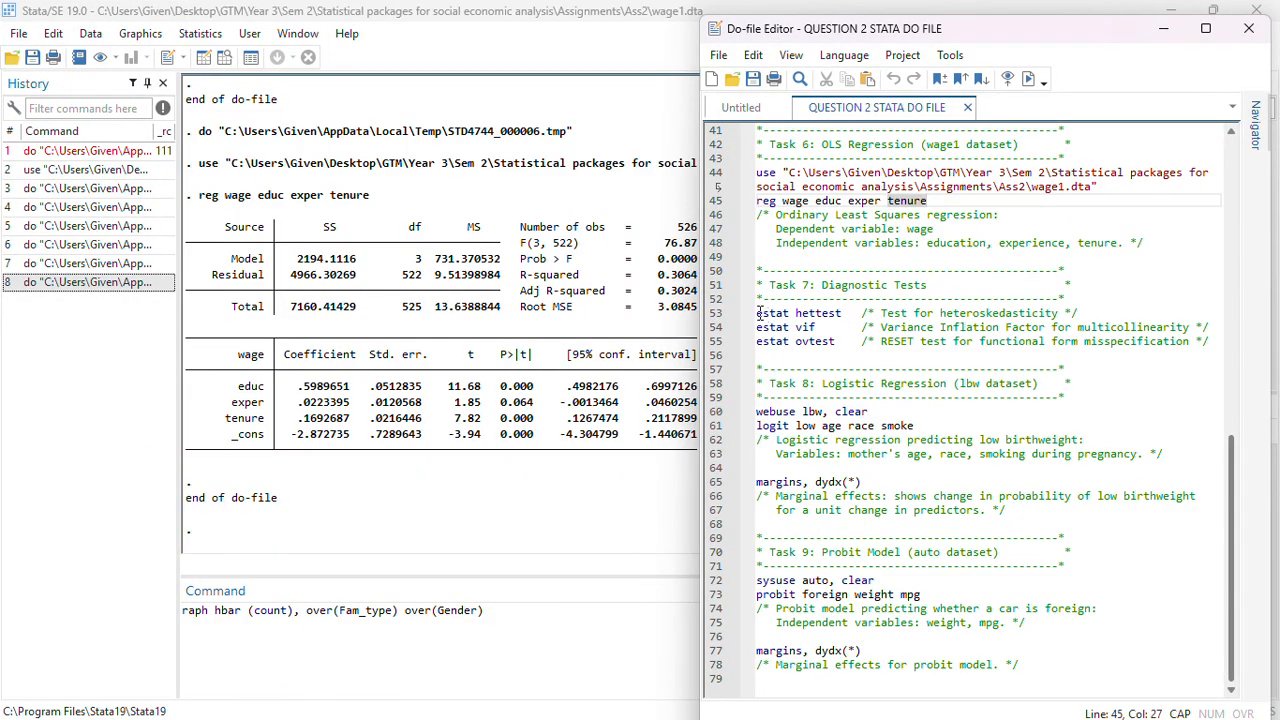
pyautogui.moveTo(758, 313); pyautogui.dragTo(1214, 362)
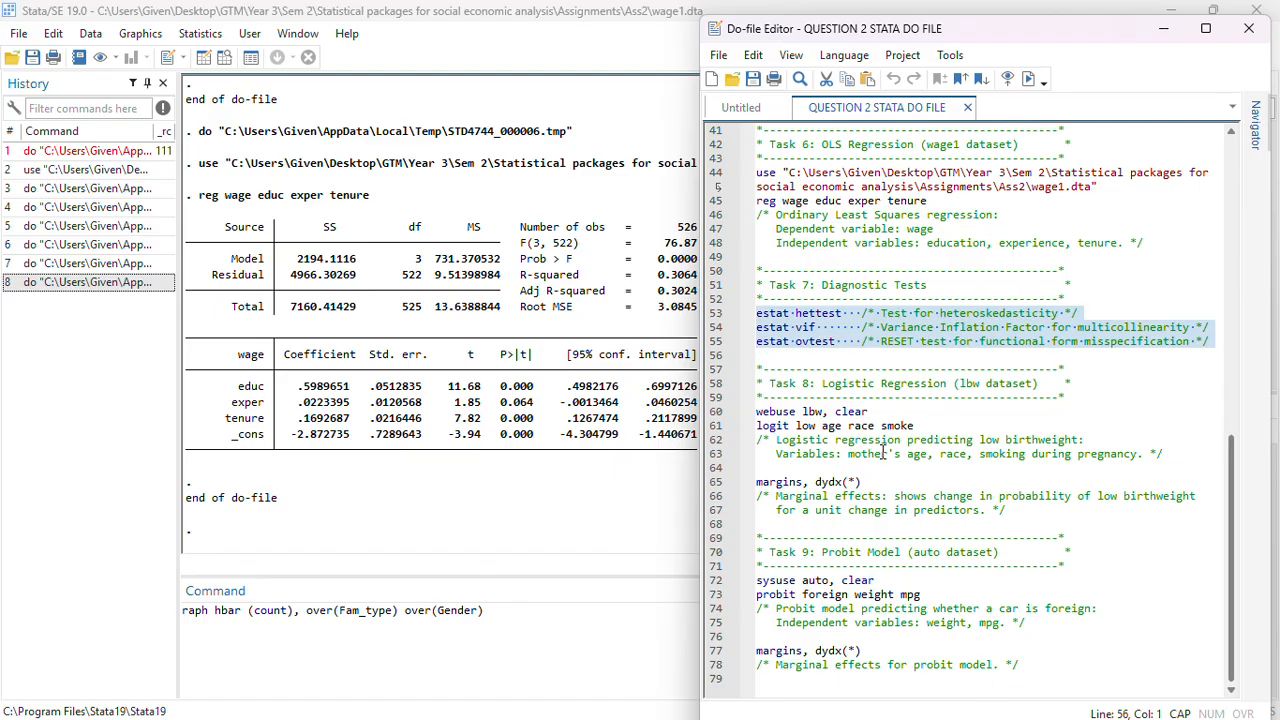
pyautogui.click(841, 327)
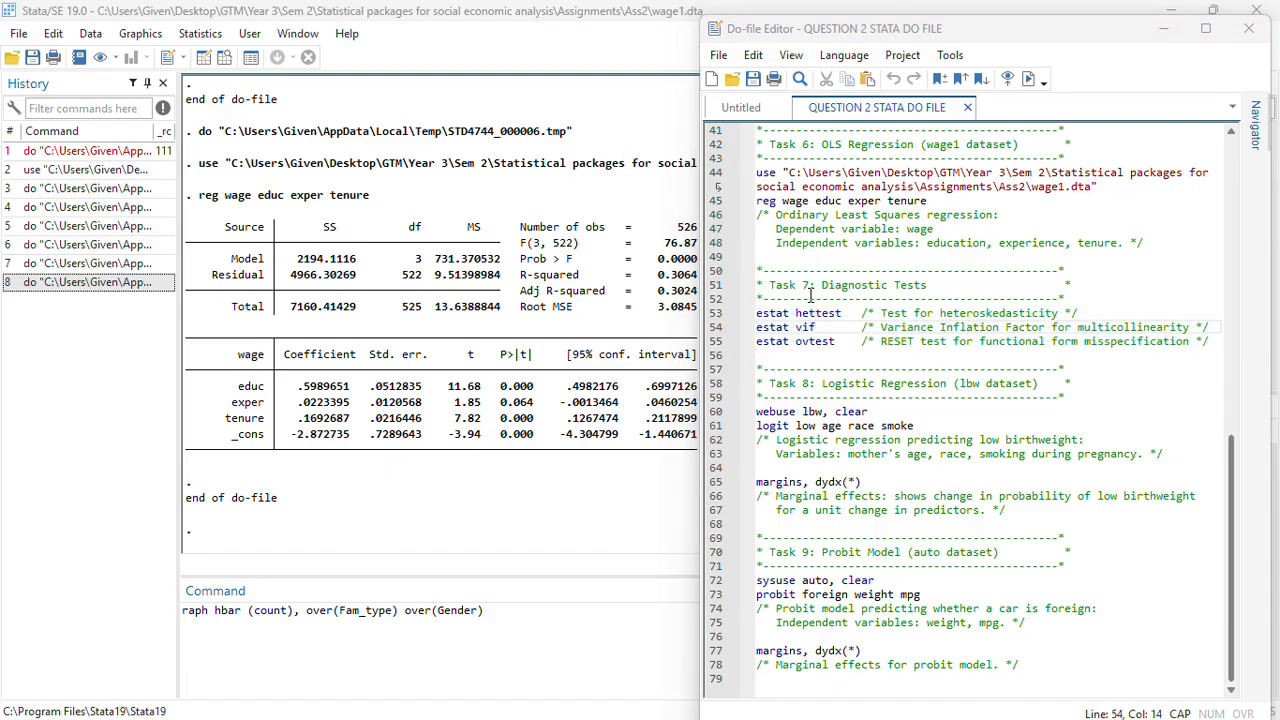
pyautogui.scroll(3, 812, 290)
pyautogui.scroll(2, 838, 230)
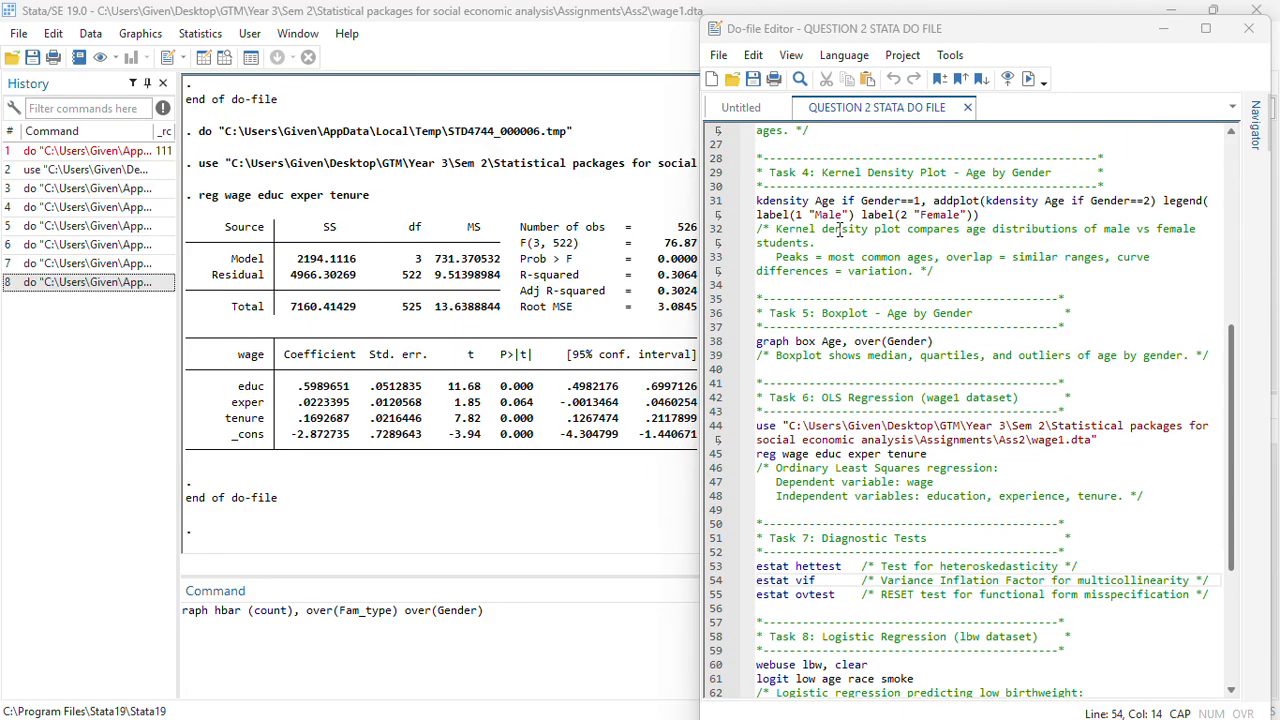
pyautogui.scroll(-5, 838, 230)
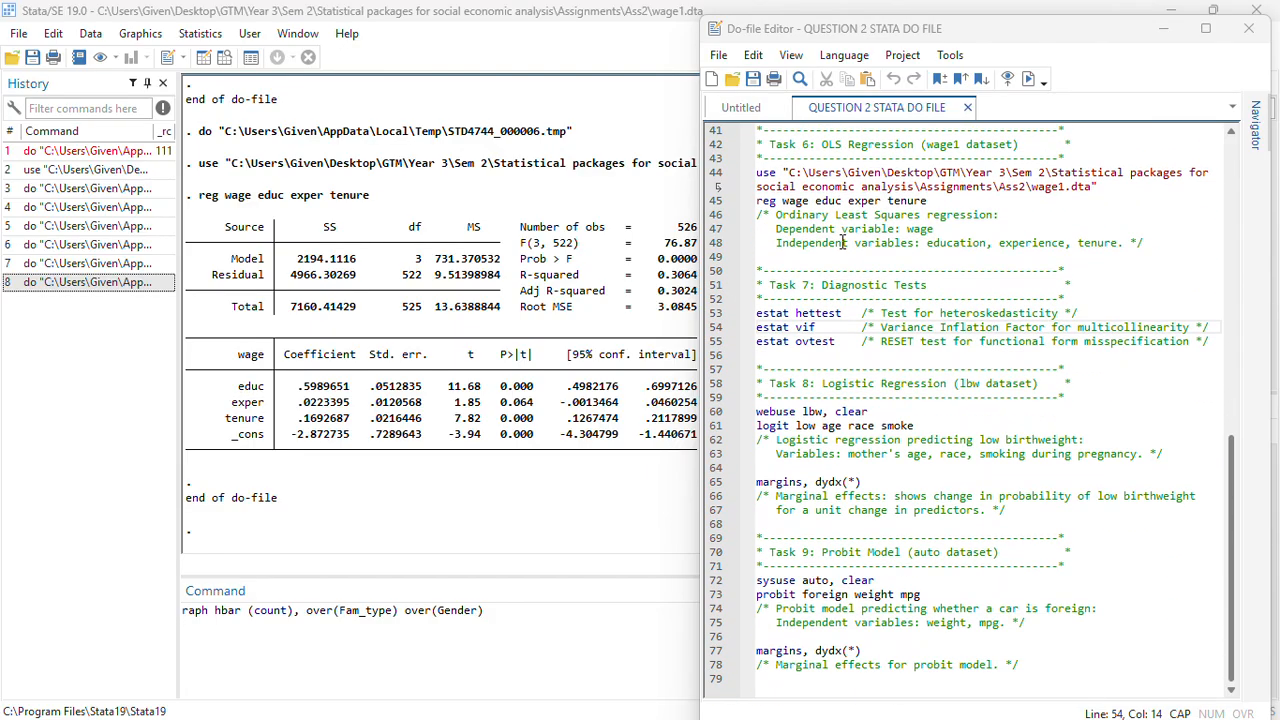
pyautogui.scroll(5, 843, 330)
pyautogui.scroll(-2, 843, 305)
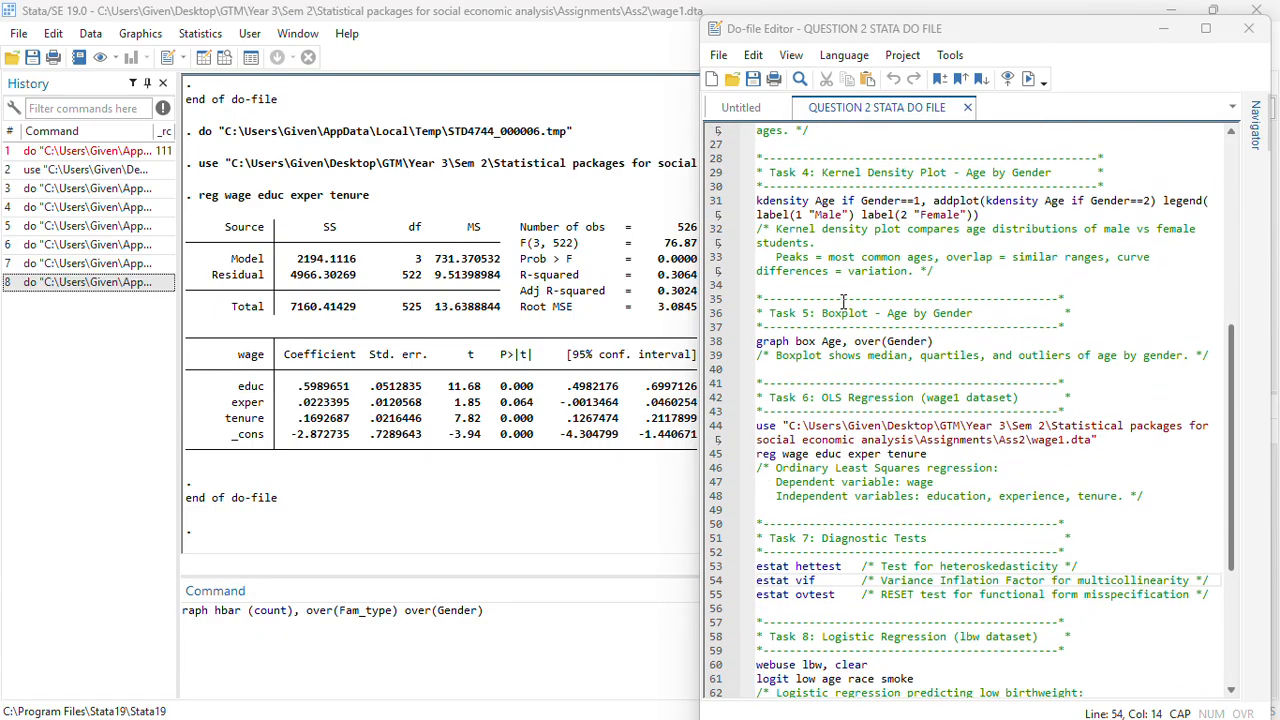
pyautogui.scroll(-3, 843, 300)
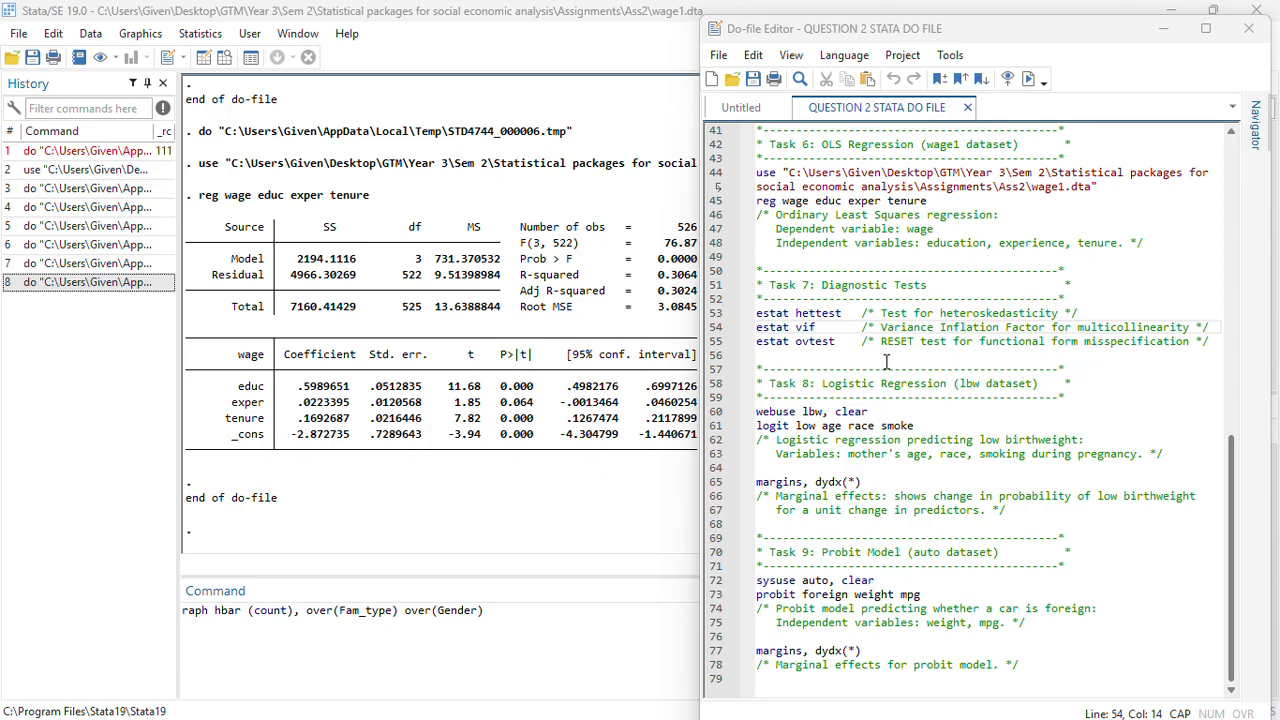
# Clear the pasted command from the Command window
pyautogui.click(532, 632)
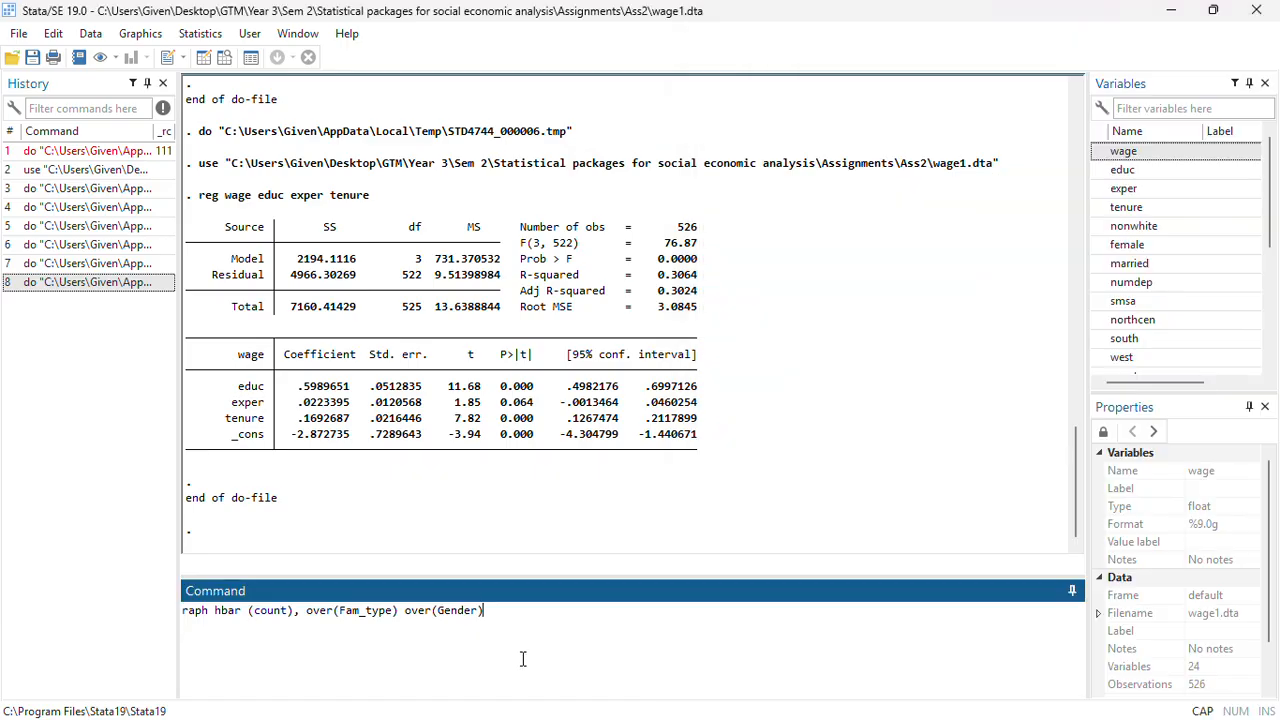
pyautogui.moveTo(524, 623); pyautogui.dragTo(137, 617)
pyautogui.press('BackSpace')
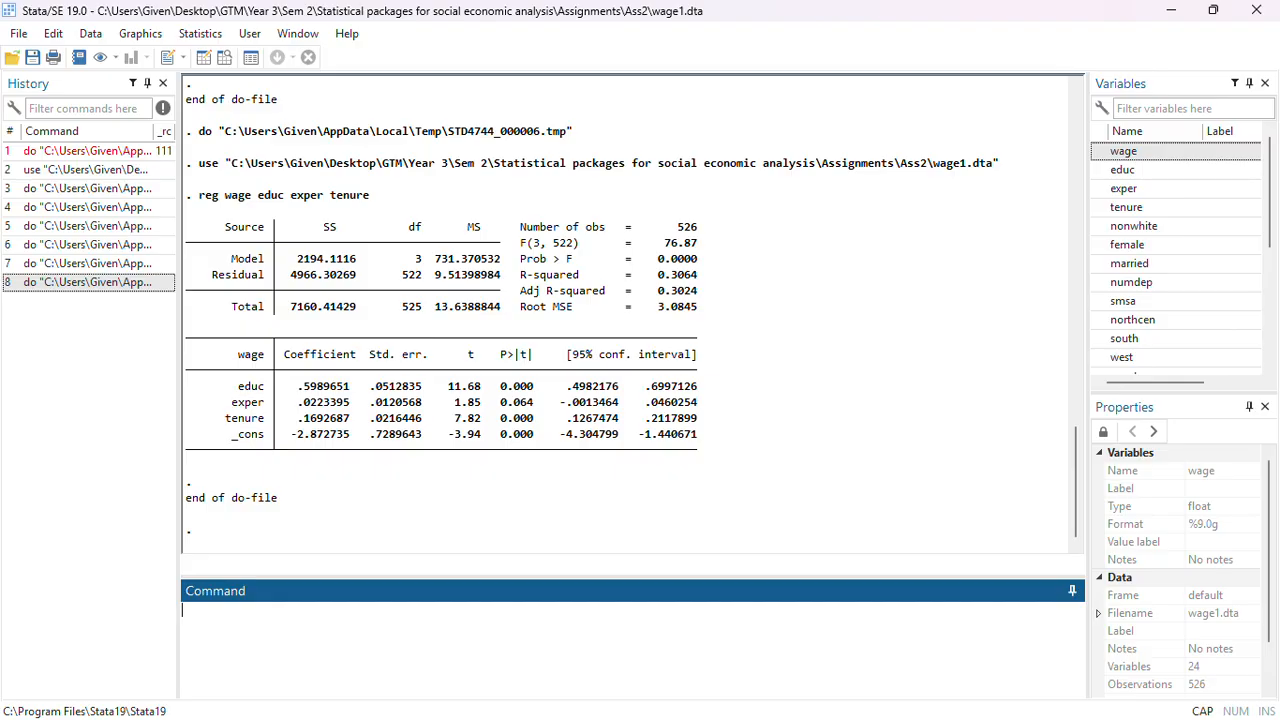
# Run estat hettest to test the wage regression for heteroskedasticity
pyautogui.write('ESTATE')
pyautogui.press('BackSpace')
pyautogui.press('BackSpace')
pyautogui.press('BackSpace')
pyautogui.press('BackSpace')
pyautogui.press('BackSpace')
pyautogui.press('BackSpace')
pyautogui.write('estat hettes')
pyautogui.press('Return')
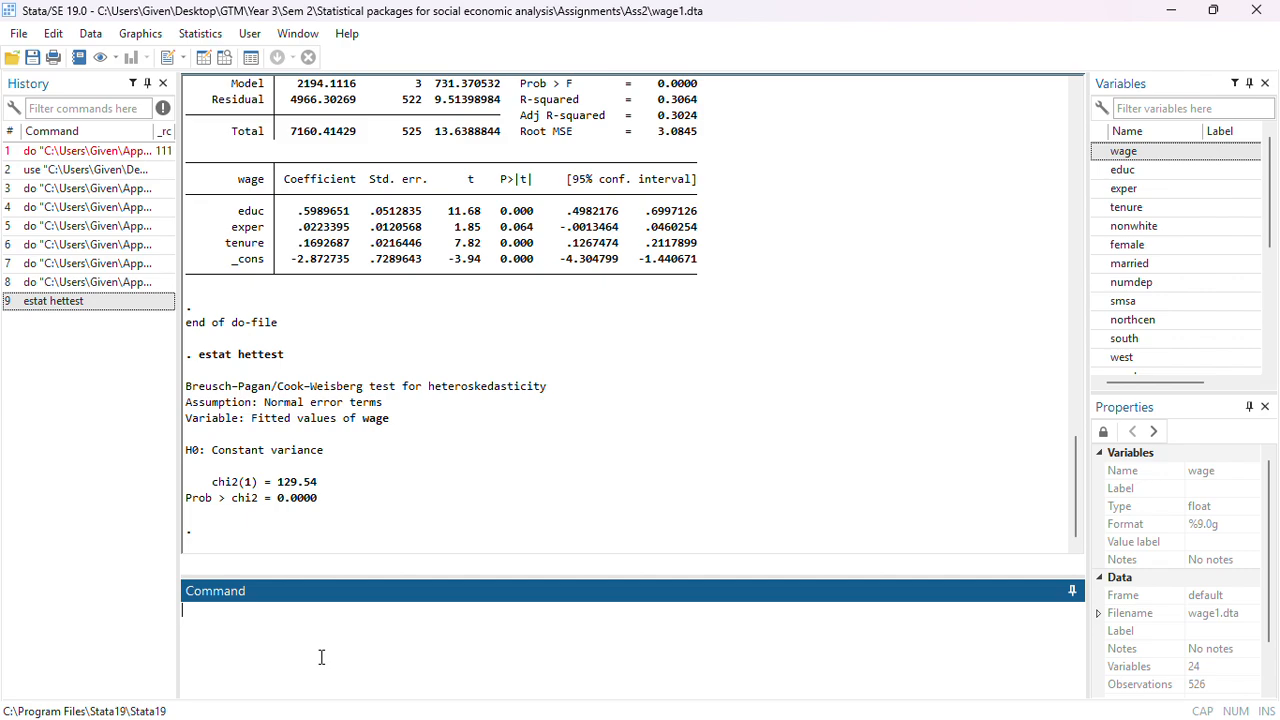
# Run estat vif to check the wage regression for multicollinearity
pyautogui.write('eststa')
pyautogui.press('BackSpace')
pyautogui.press('BackSpace')
pyautogui.press('BackSpace')
pyautogui.write('at vif')
pyautogui.press('Return')
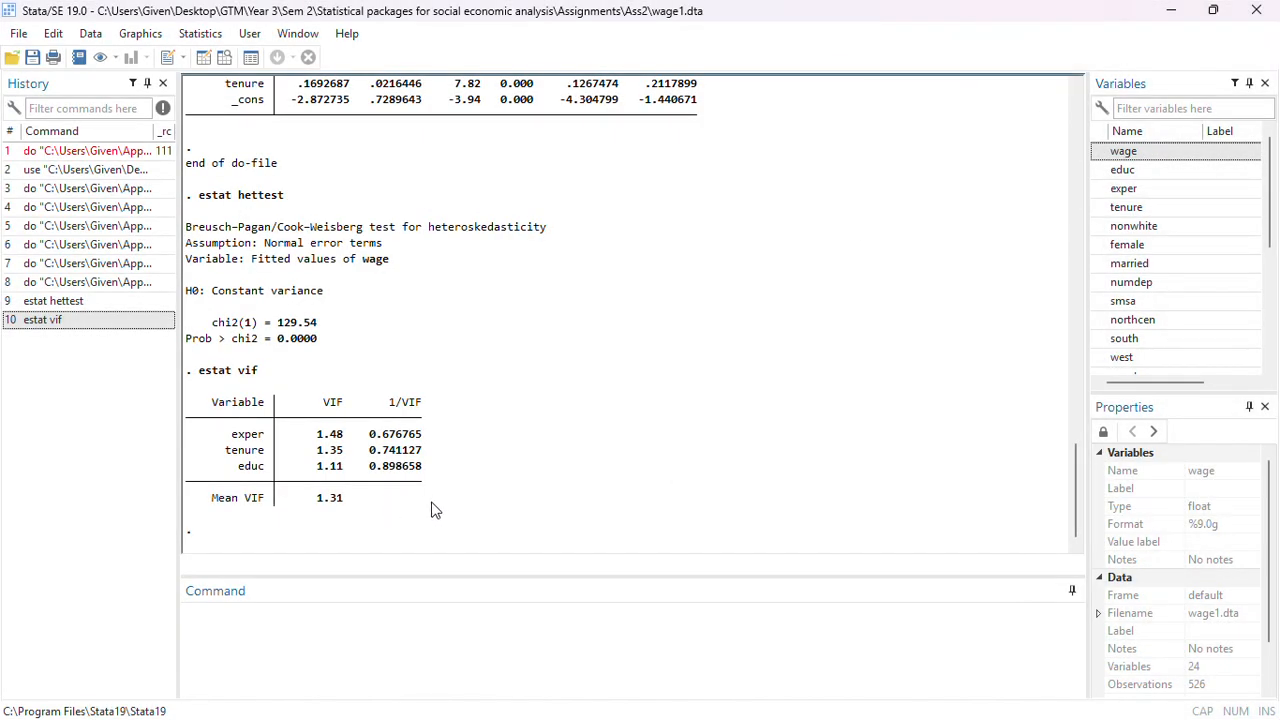
# Copy the Task 8 lines webuse lbw, clear and logit low age race smoke from the do-file into the Command window and run them
pyautogui.click(367, 640)
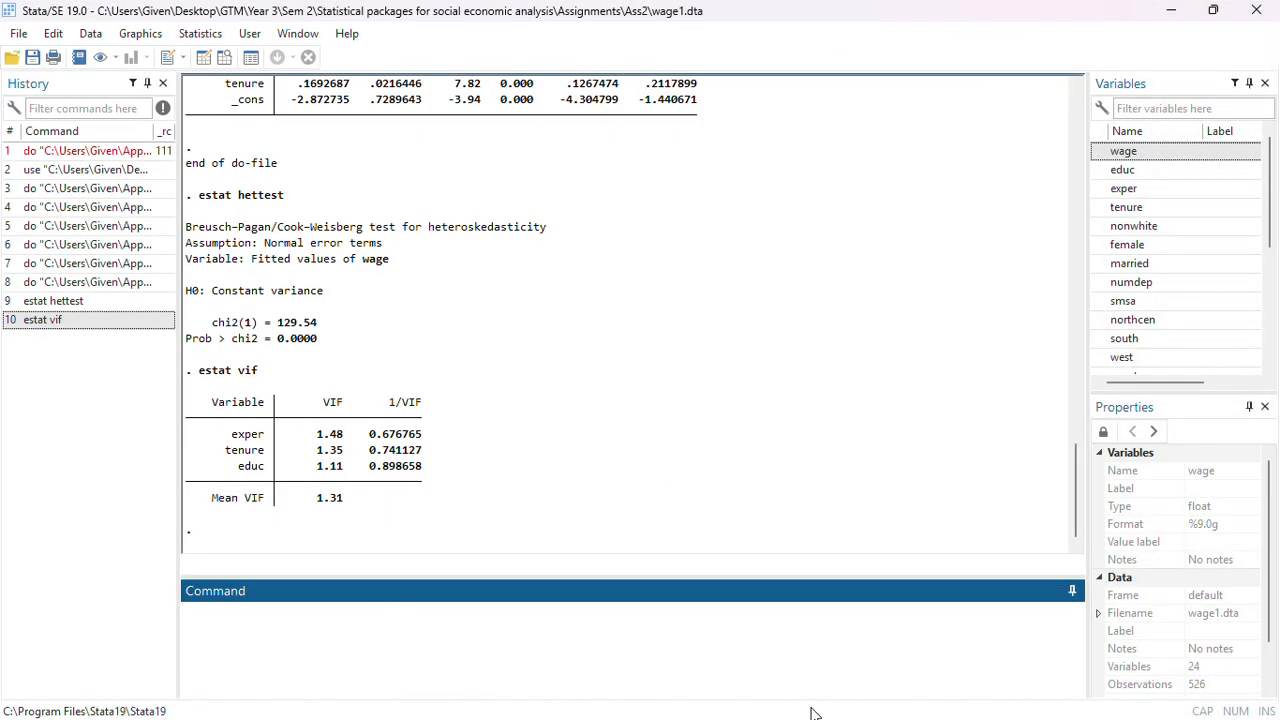
pyautogui.press('super')
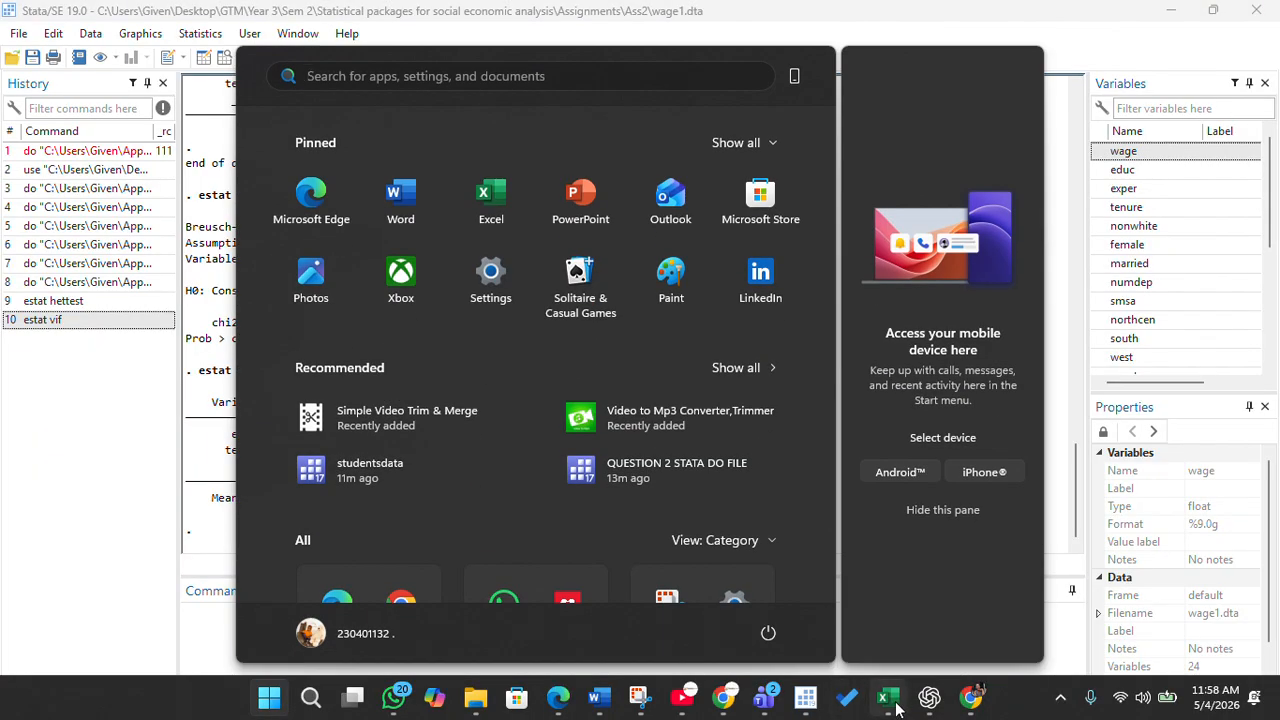
pyautogui.moveTo(805, 697)
pyautogui.click(882, 628)
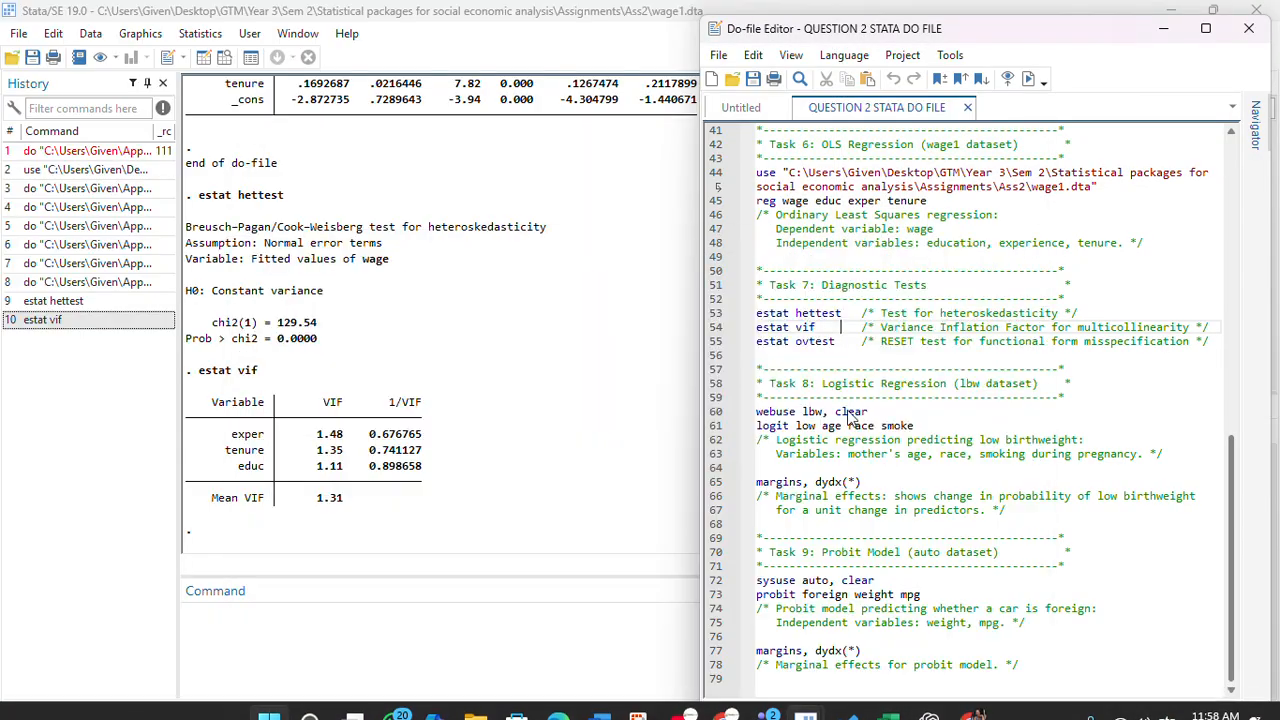
pyautogui.click(757, 411)
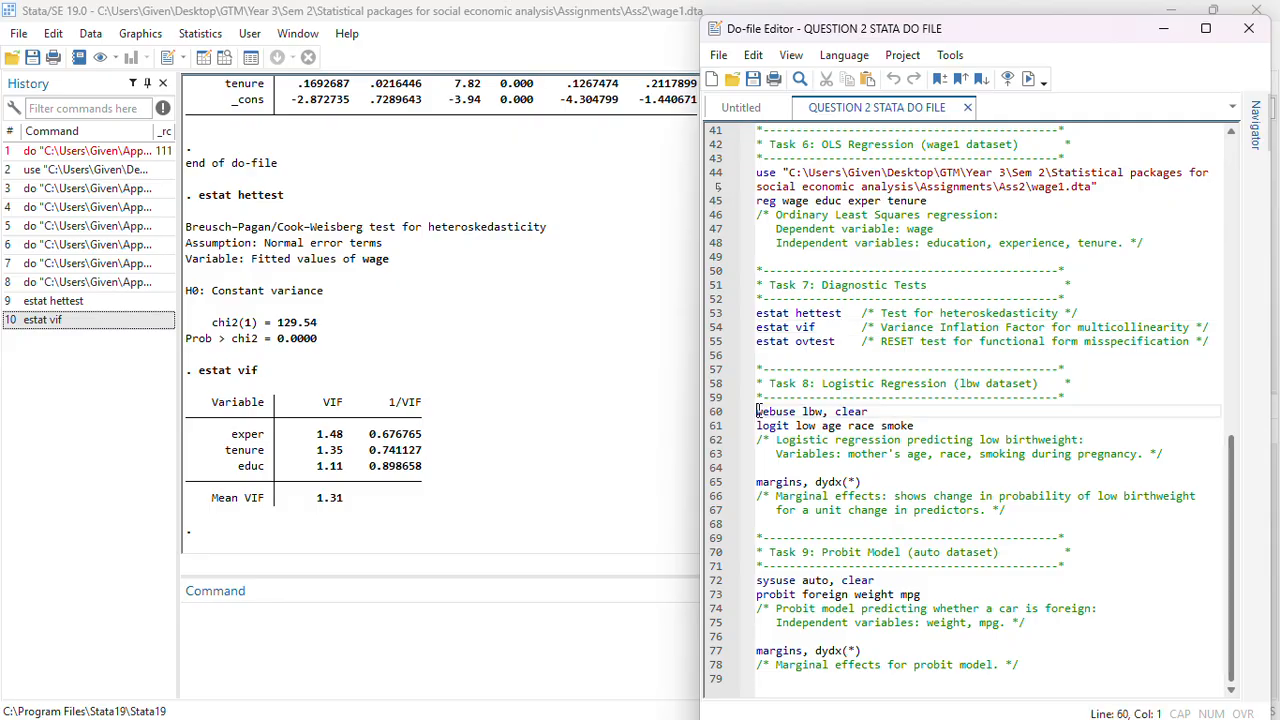
pyautogui.moveTo(757, 411); pyautogui.dragTo(928, 428)
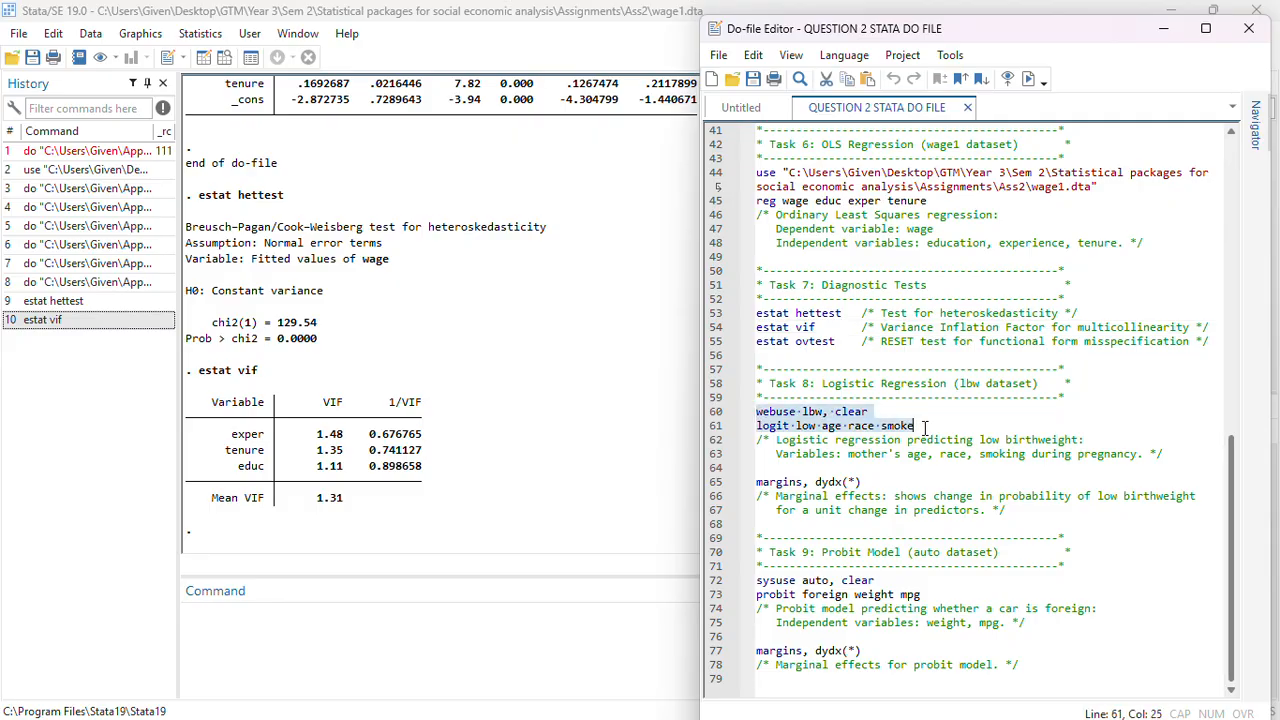
pyautogui.rightClick(857, 430)
pyautogui.click(850, 502)
pyautogui.click(585, 694)
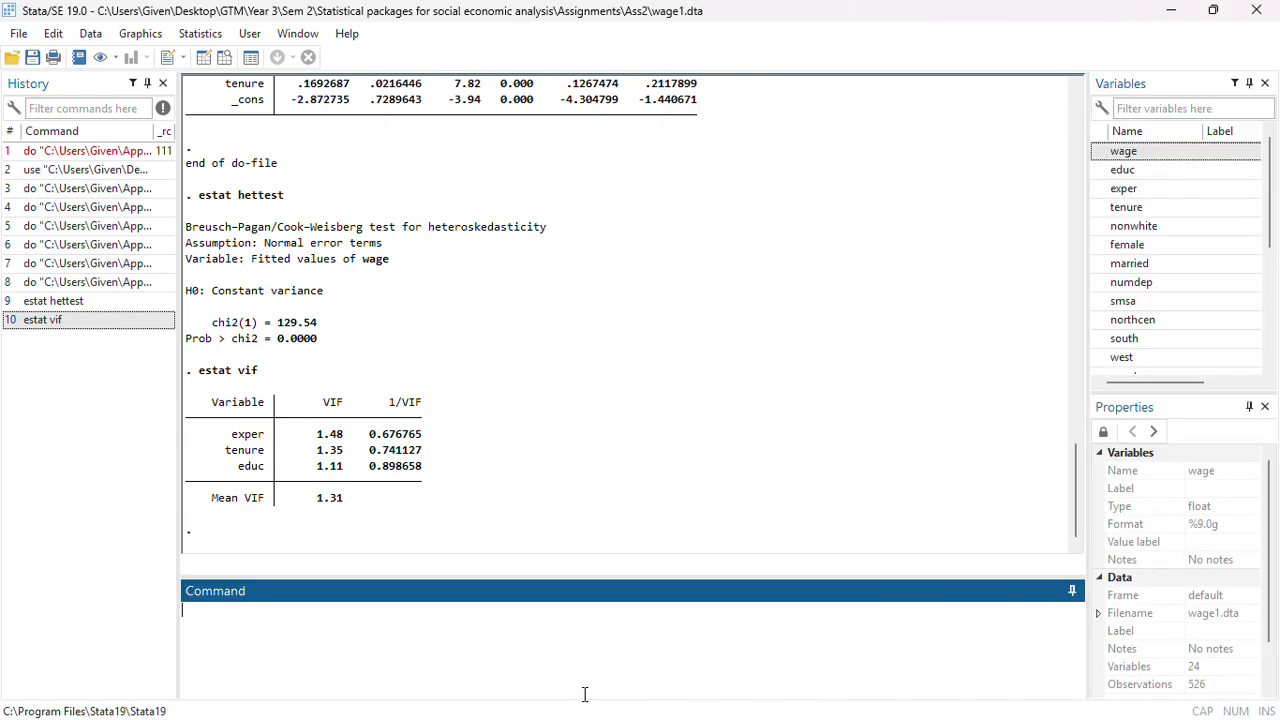
pyautogui.hotkey('ctrl', 'v')
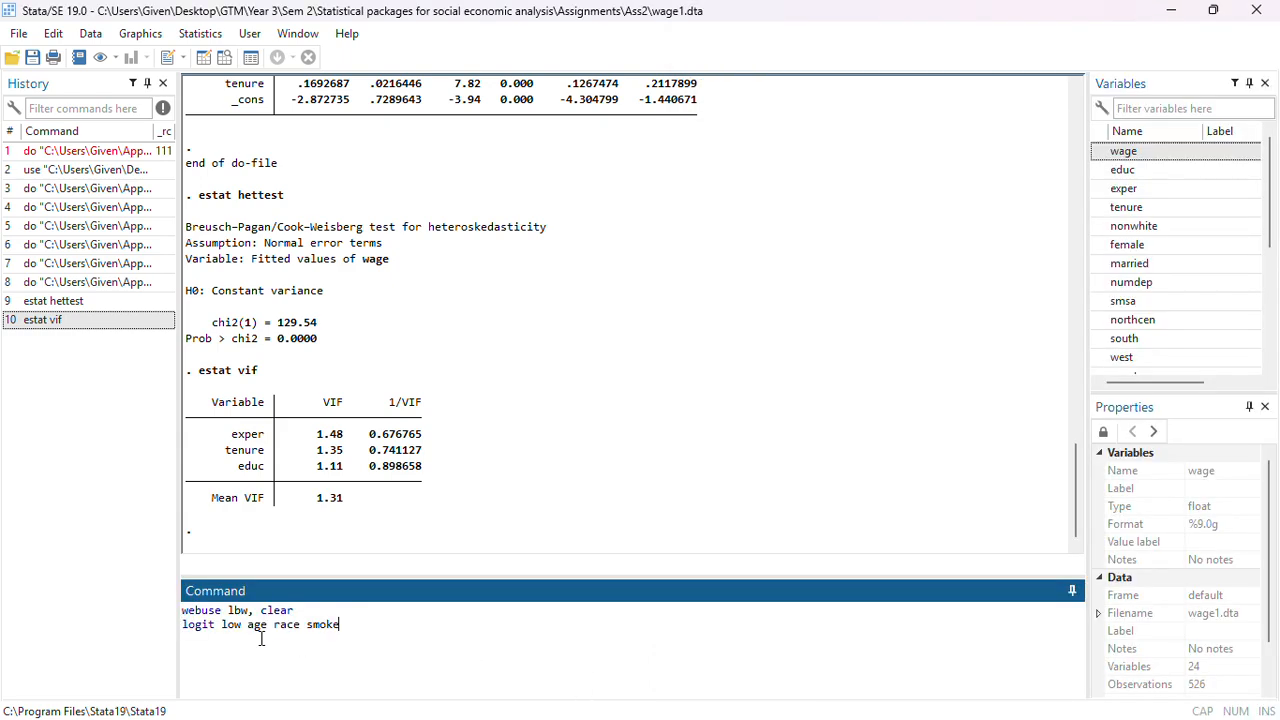
pyautogui.hotkey('ctrl', 'Home')
pyautogui.press('Escape')
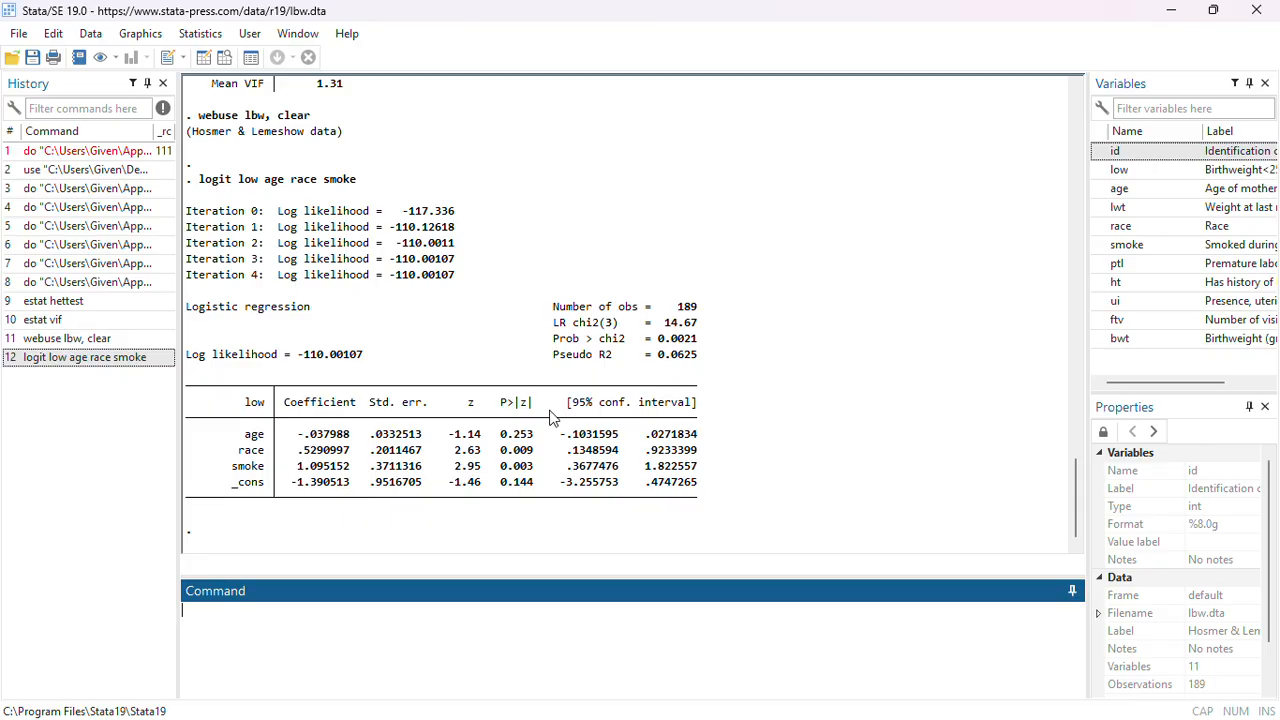
# Widen the Variables pane so the full variable labels show
pyautogui.moveTo(1085, 336); pyautogui.dragTo(989, 329)
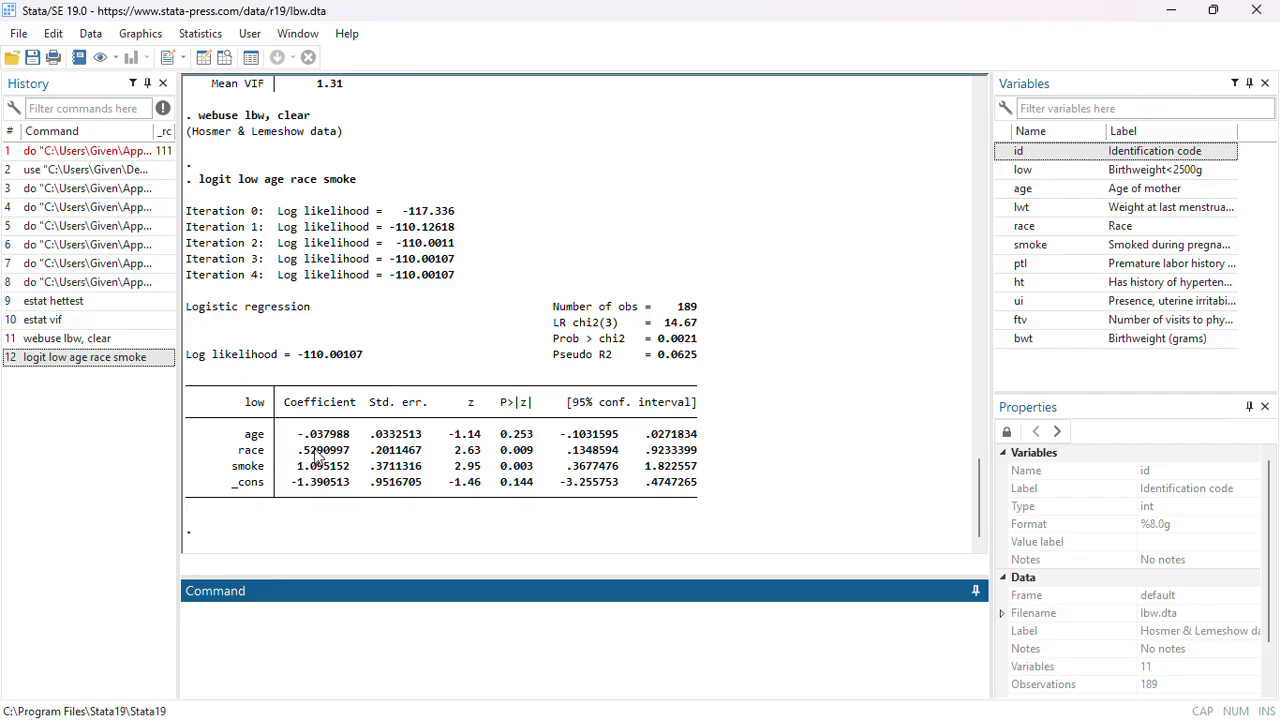
pyautogui.click(333, 543)
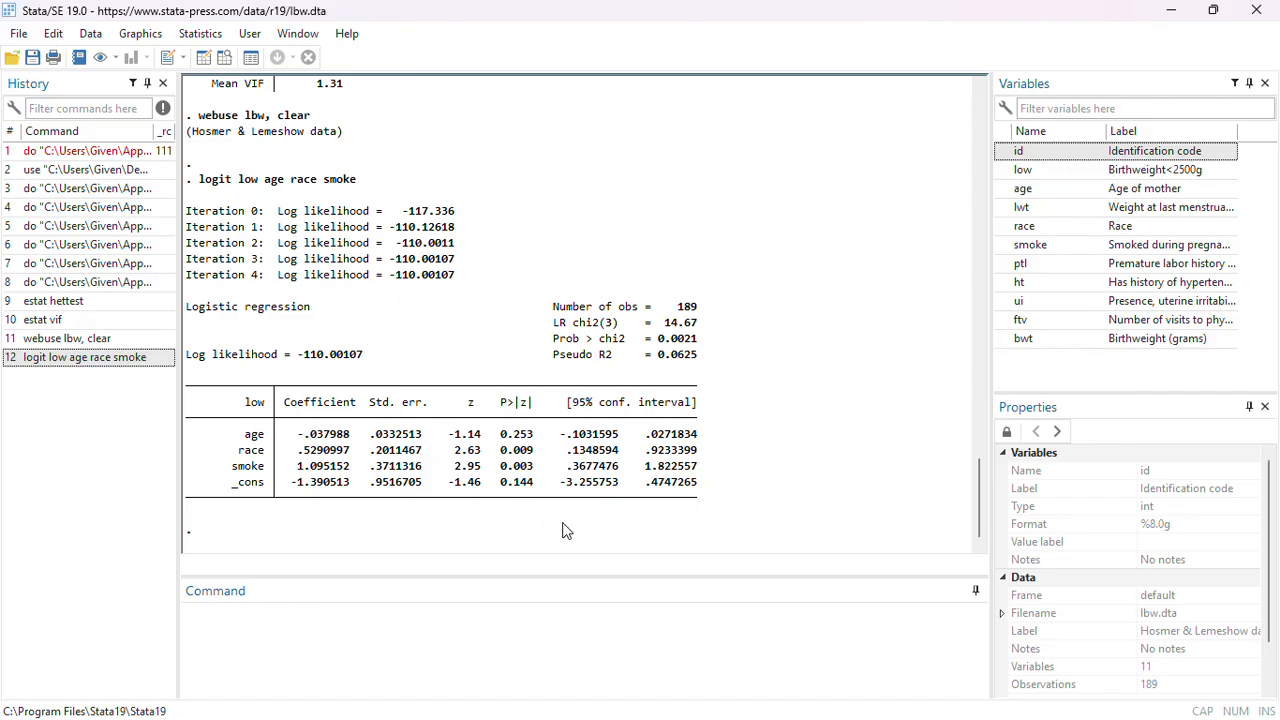
pyautogui.click(351, 652)
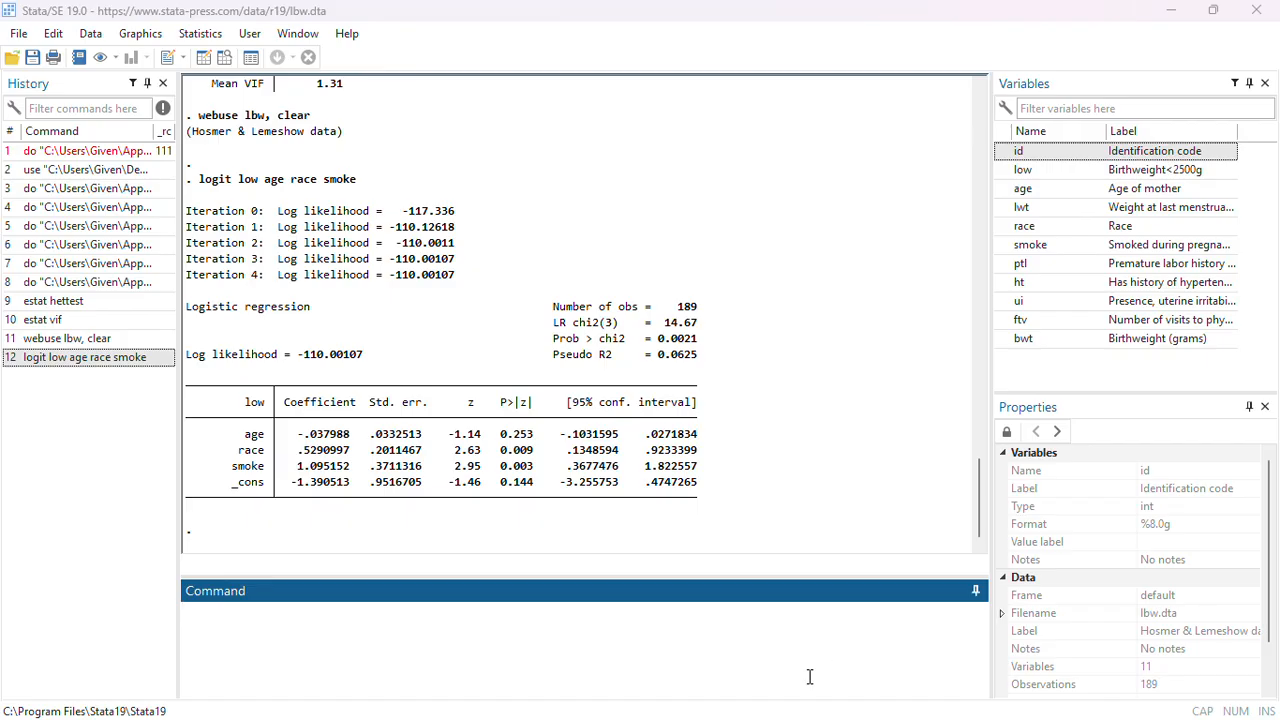
# Run margins, dydx(*) to get the average marginal effects of the logit model
pyautogui.press('super')
pyautogui.moveTo(846, 700)
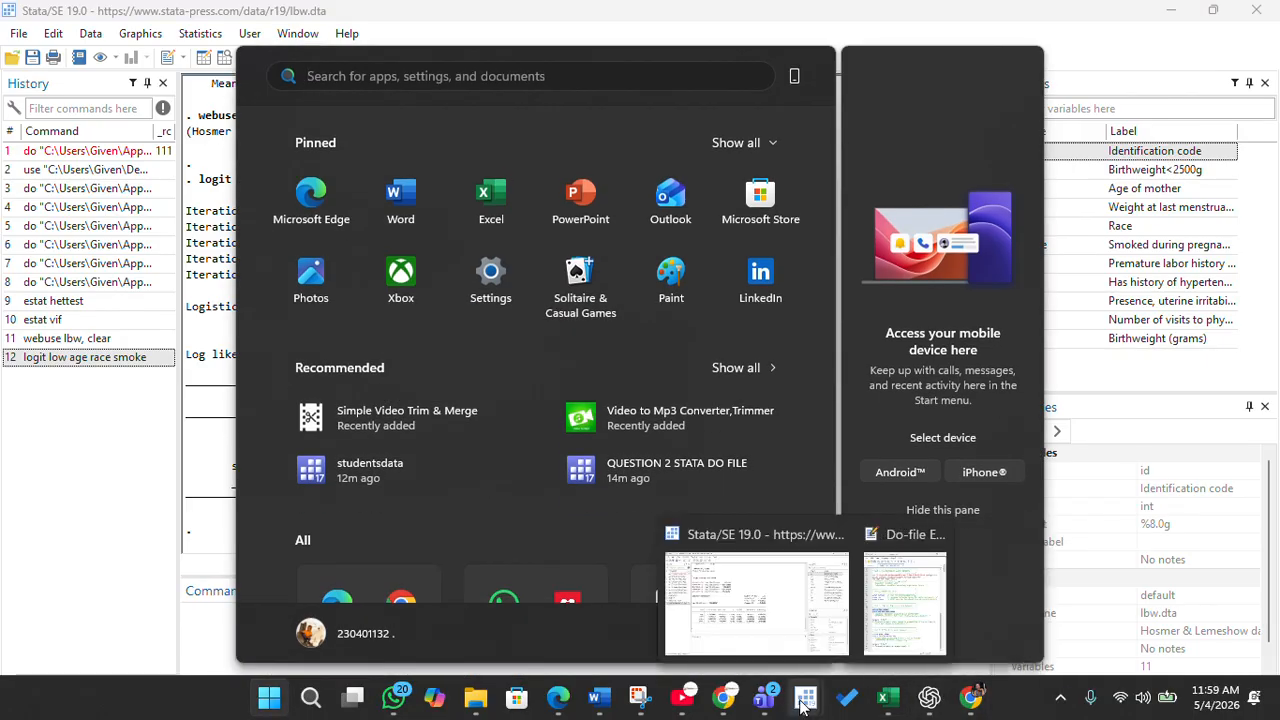
pyautogui.click(897, 560)
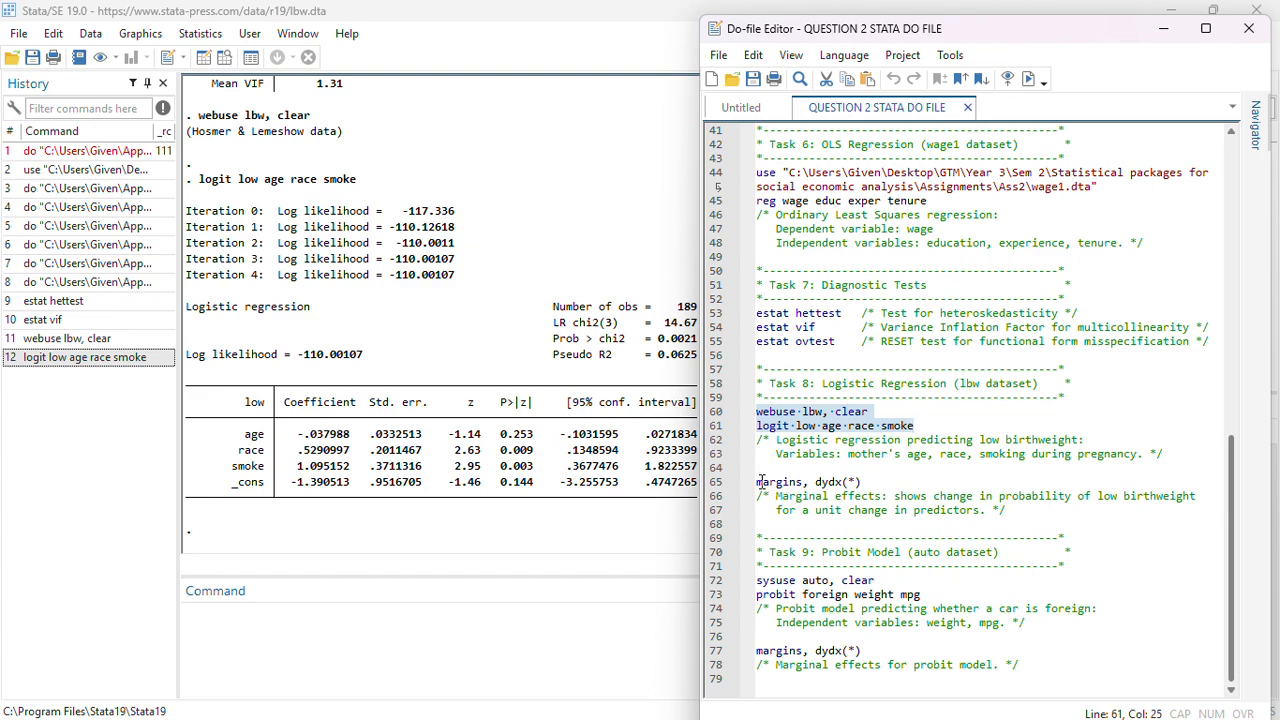
pyautogui.click(578, 626)
pyautogui.write('marge')
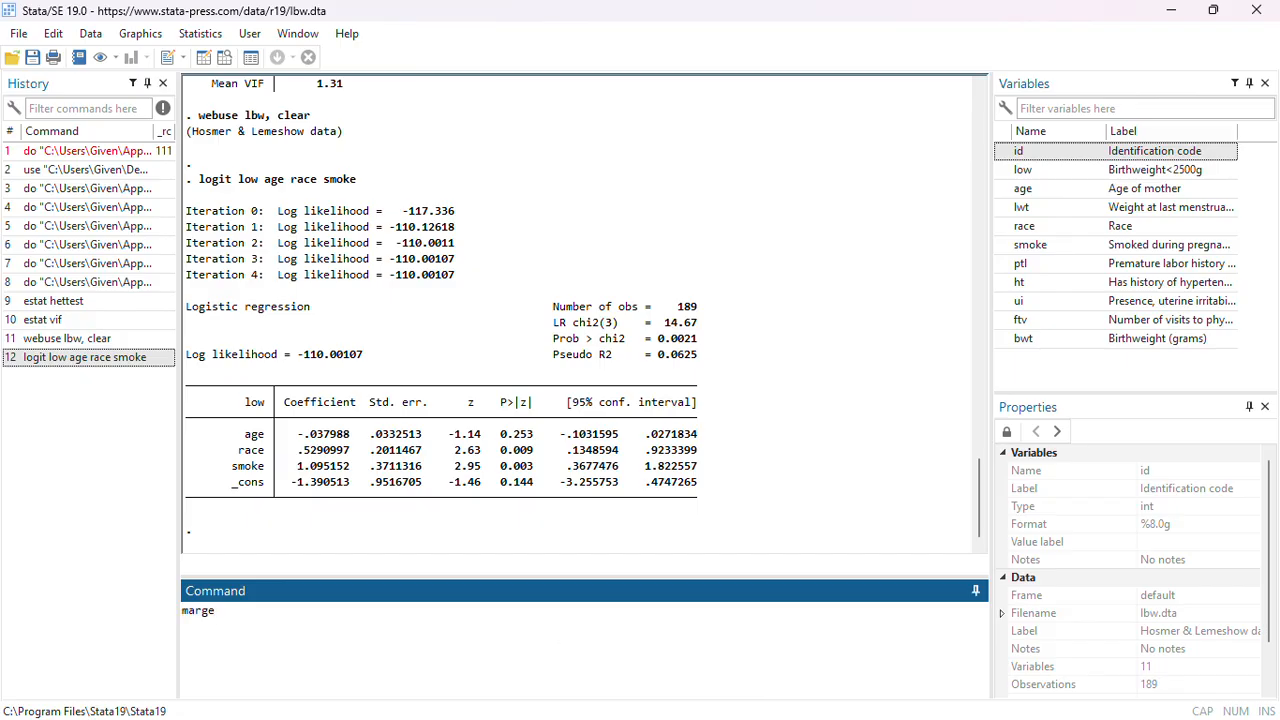
pyautogui.press('BackSpace')
pyautogui.press('BackSpace')
pyautogui.write('gin ,,dydx()*')
pyautogui.press('BackSpace')
pyautogui.write('age')
pyautogui.press('BackSpace')
pyautogui.press('BackSpace')
pyautogui.press('BackSpace')
pyautogui.write('*')
pyautogui.press('Return')
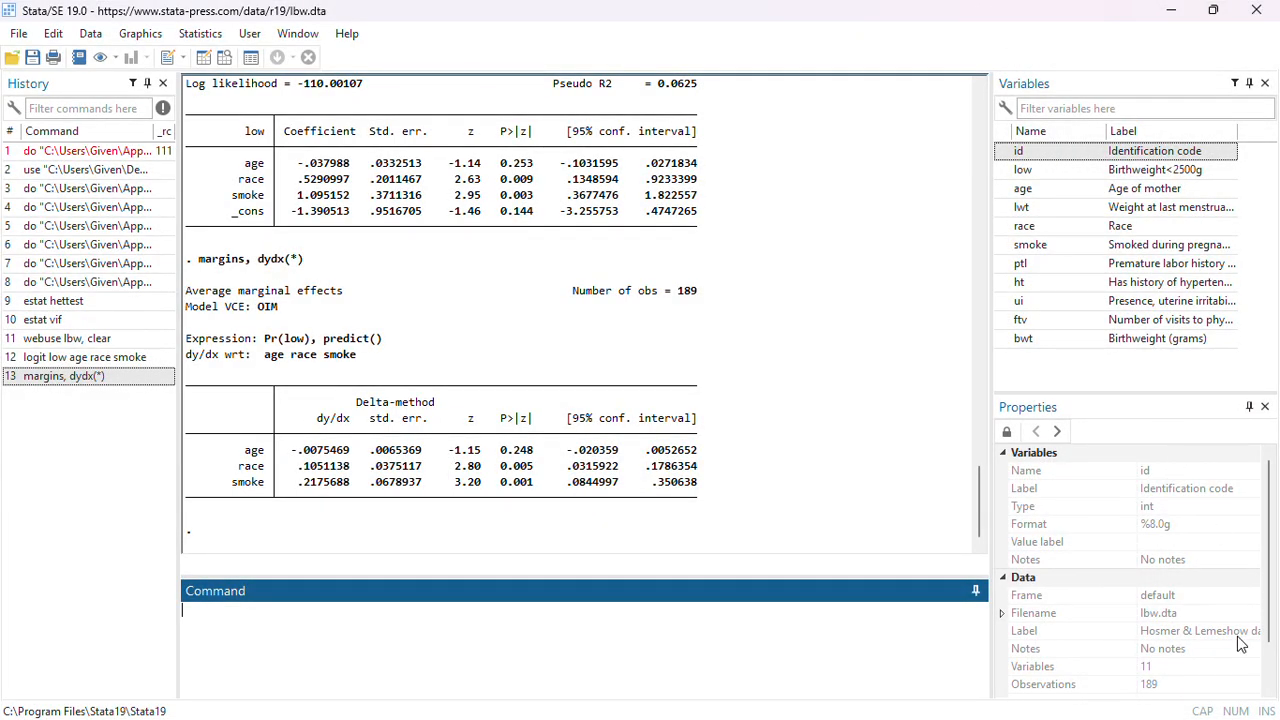
# Execute the Task 9 do-file lines sysuse auto, clear and probit foreign weight mpg
pyautogui.press('super')
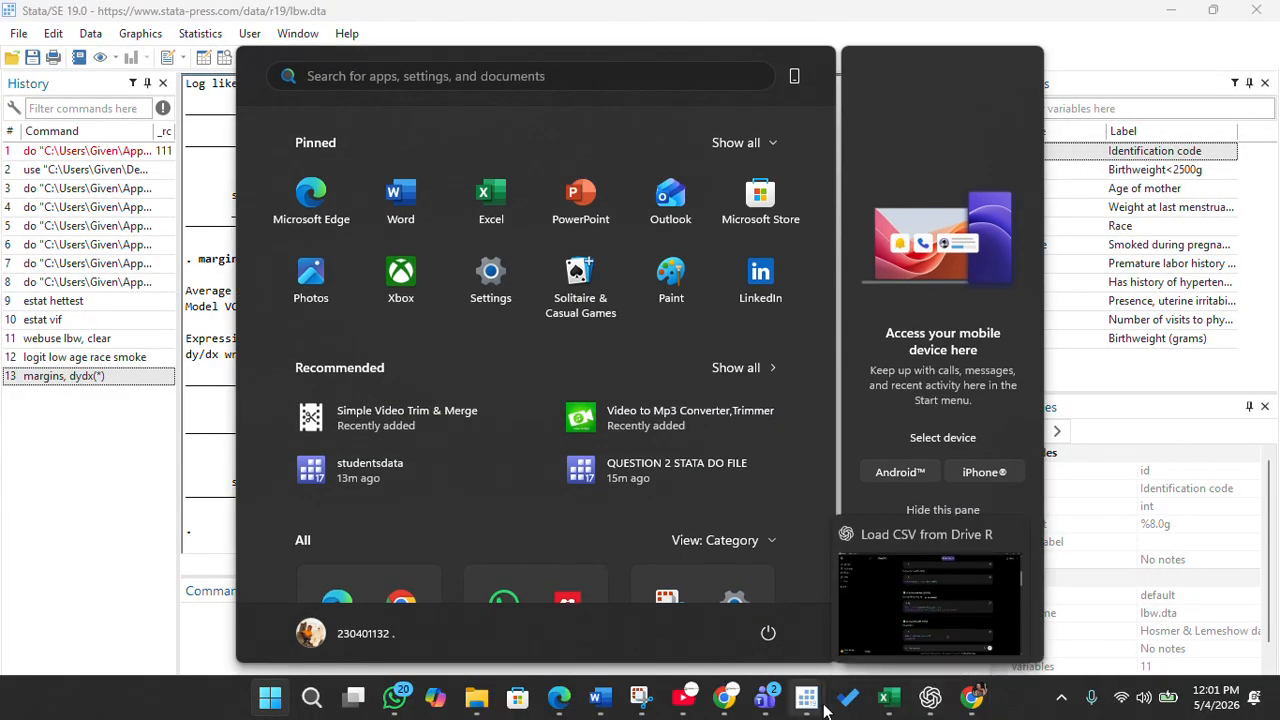
pyautogui.moveTo(808, 700)
pyautogui.click(900, 595)
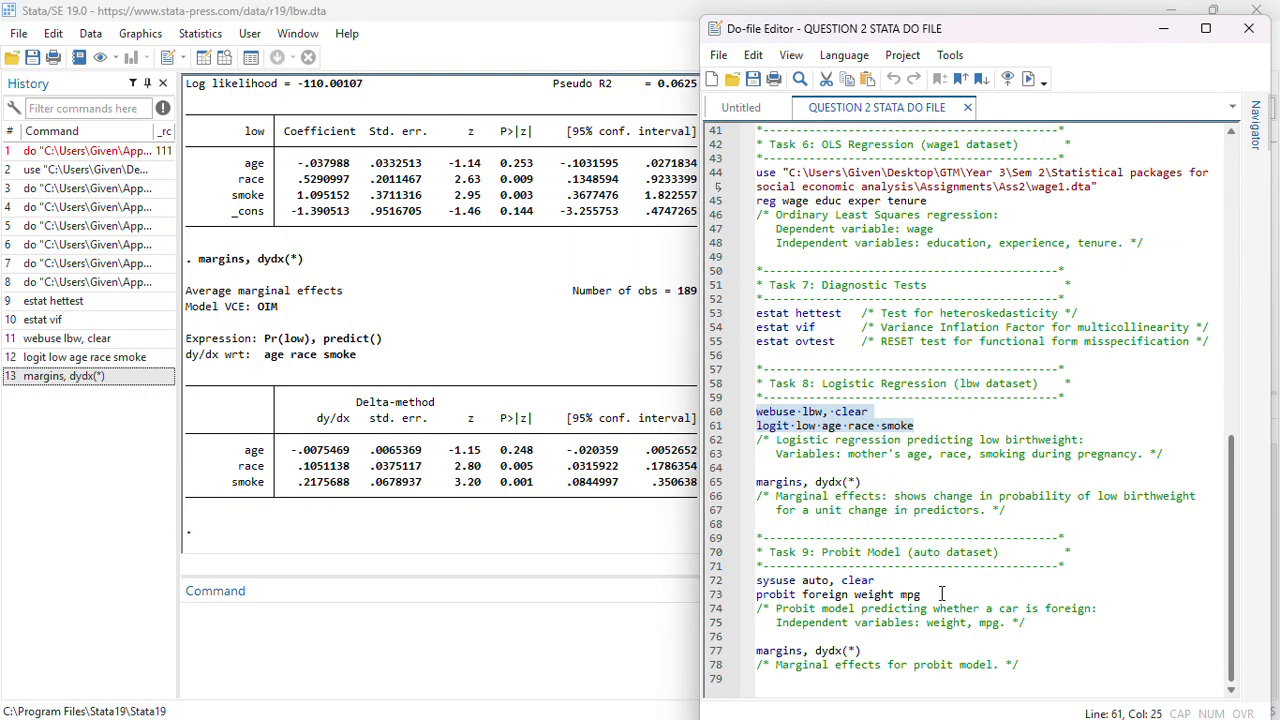
pyautogui.moveTo(922, 594); pyautogui.dragTo(740, 576)
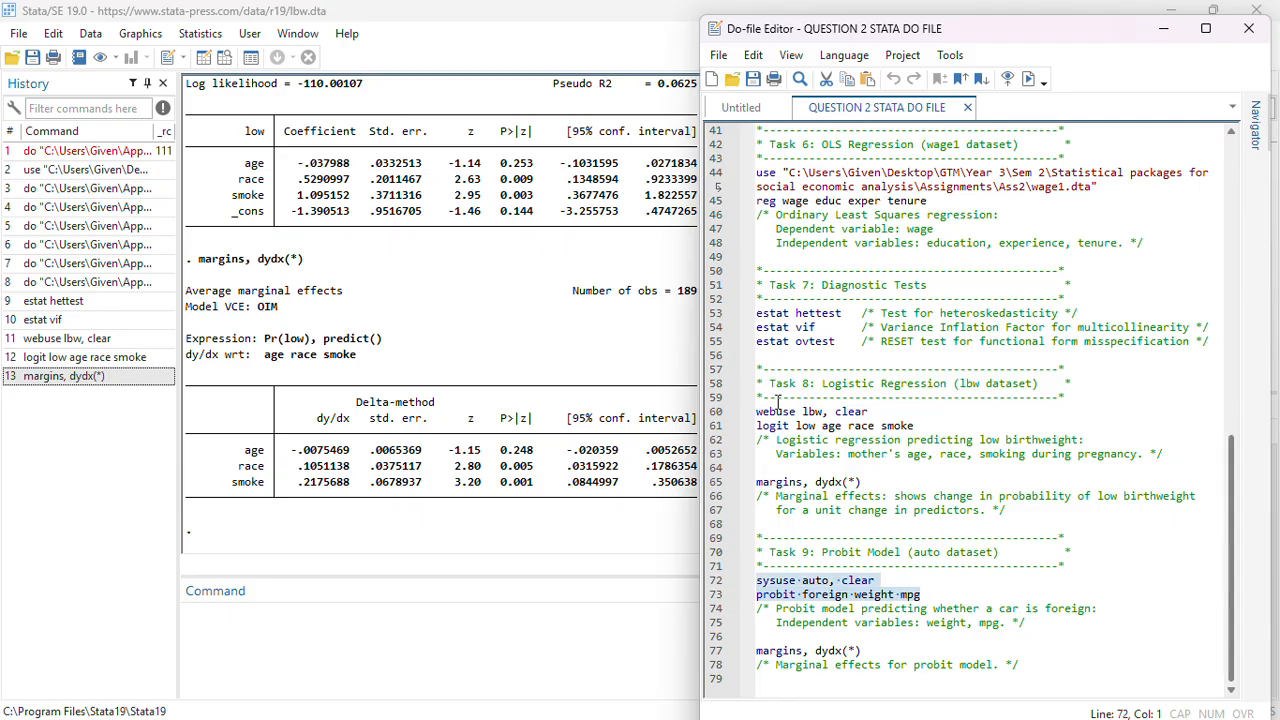
pyautogui.click(1030, 78)
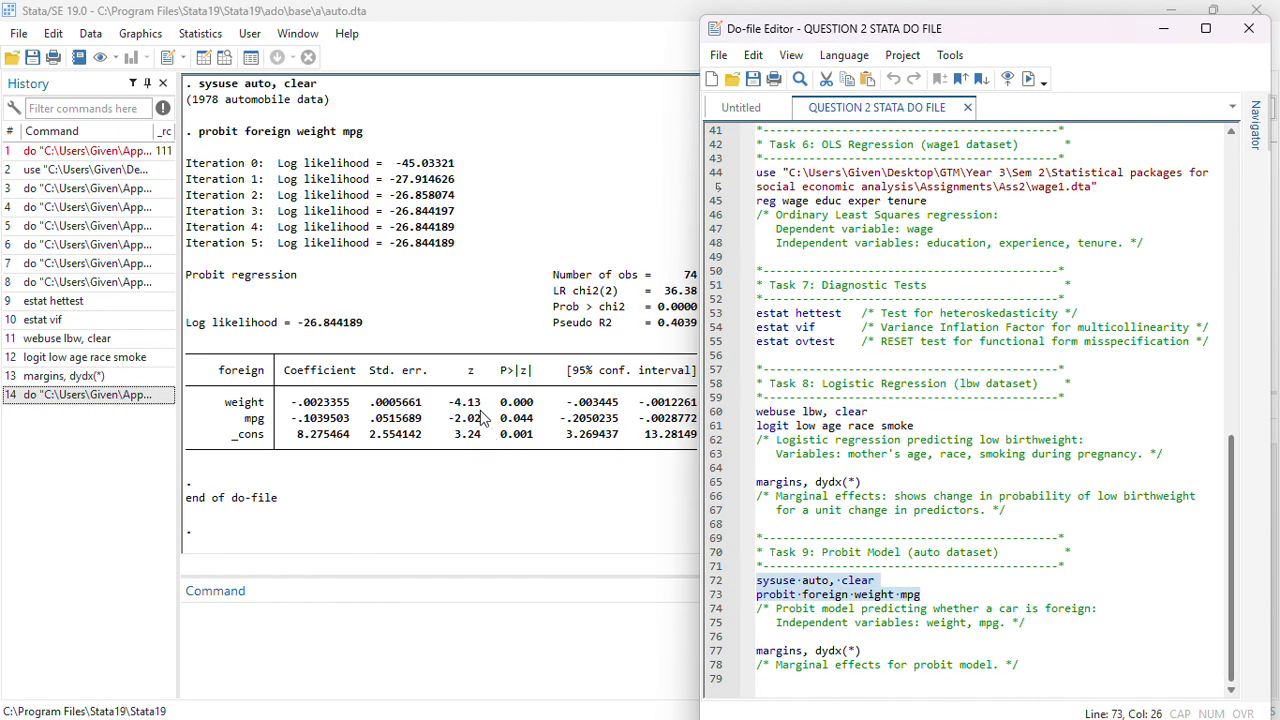
# Execute the do-file's margins, dydx(*) line for the probit model
pyautogui.moveTo(890, 651); pyautogui.dragTo(740, 650)
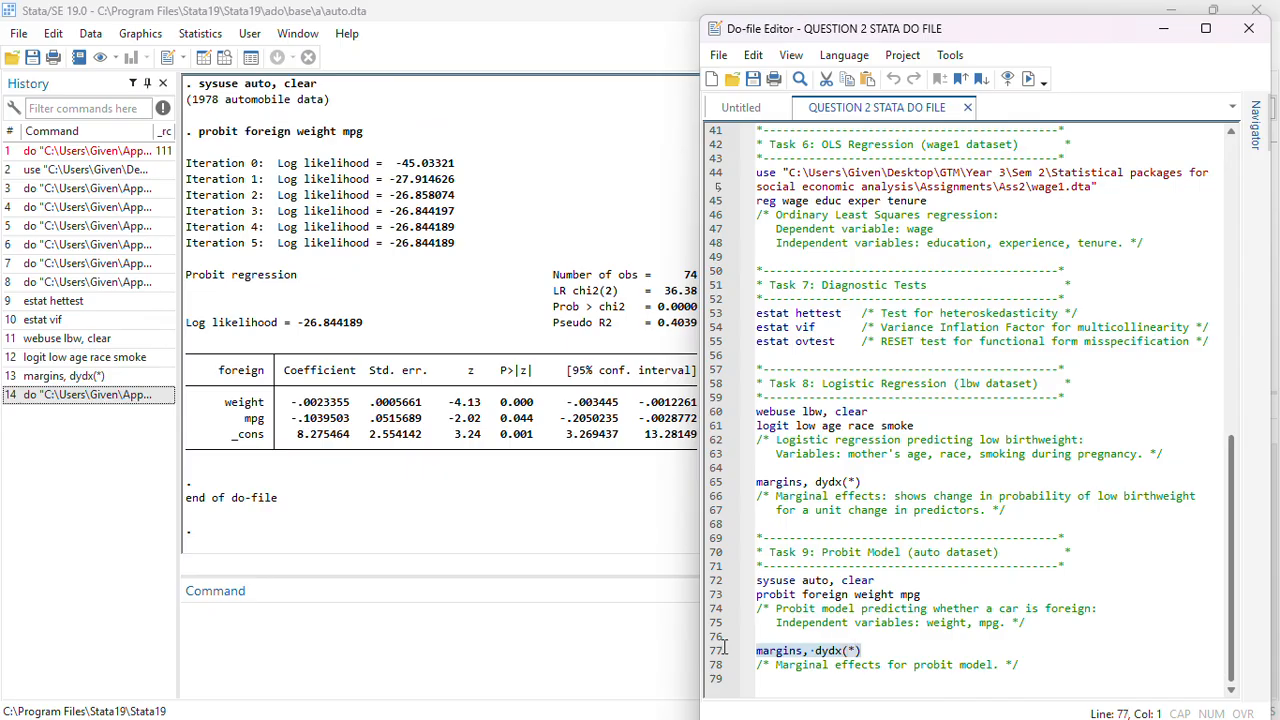
pyautogui.click(1030, 79)
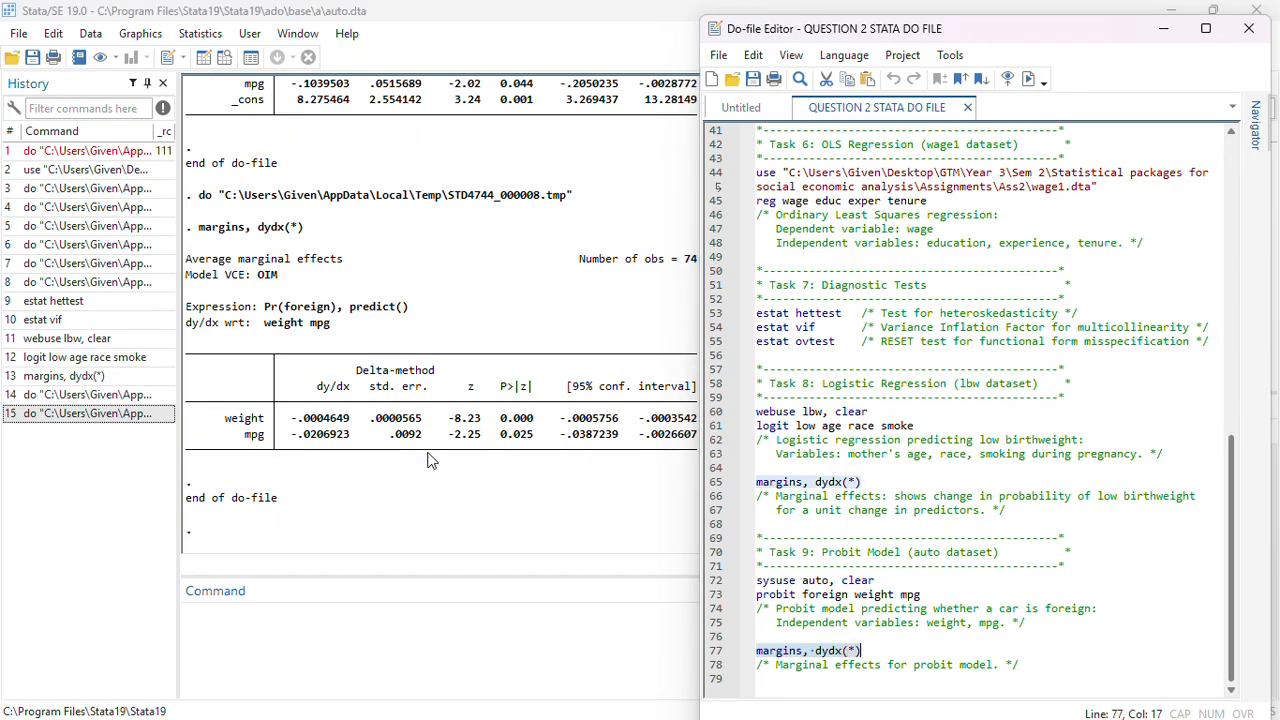
# Scroll through the Results window to review the probit regression and its marginal effects output
pyautogui.click(521, 394)
pyautogui.scroll(4, 525, 393)
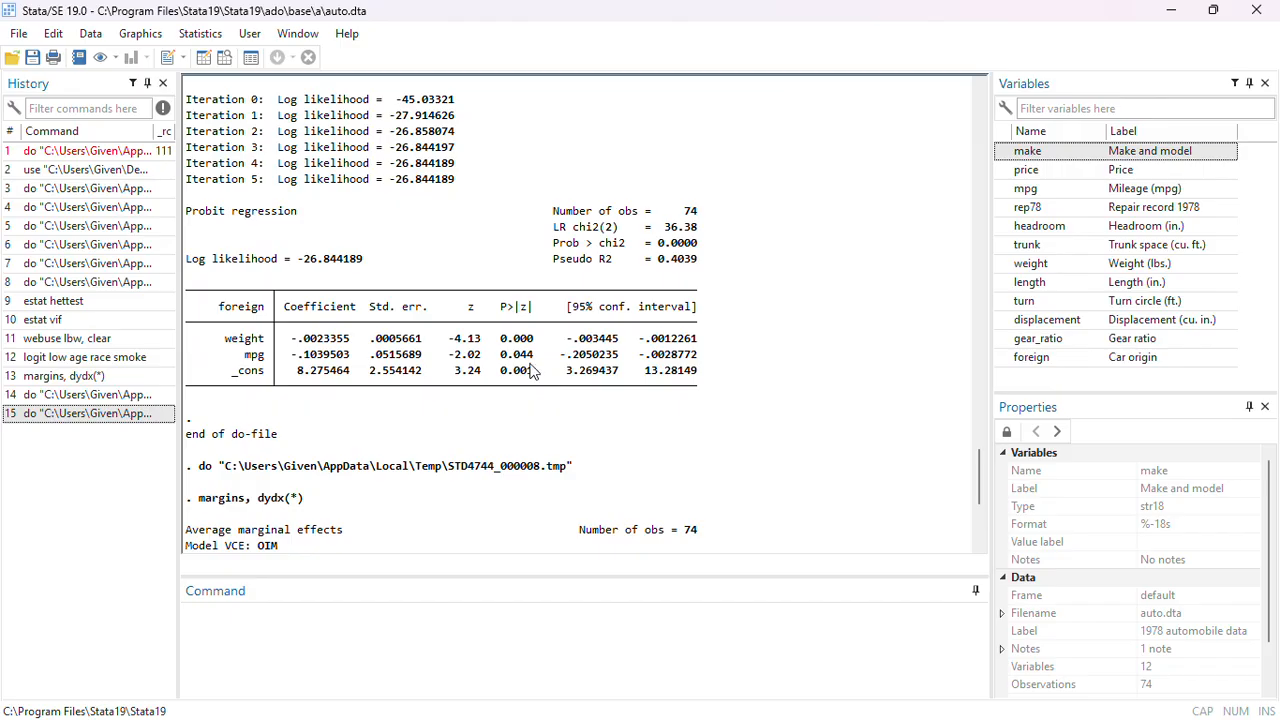
pyautogui.scroll(3, 530, 380)
pyautogui.scroll(1, 390, 385)
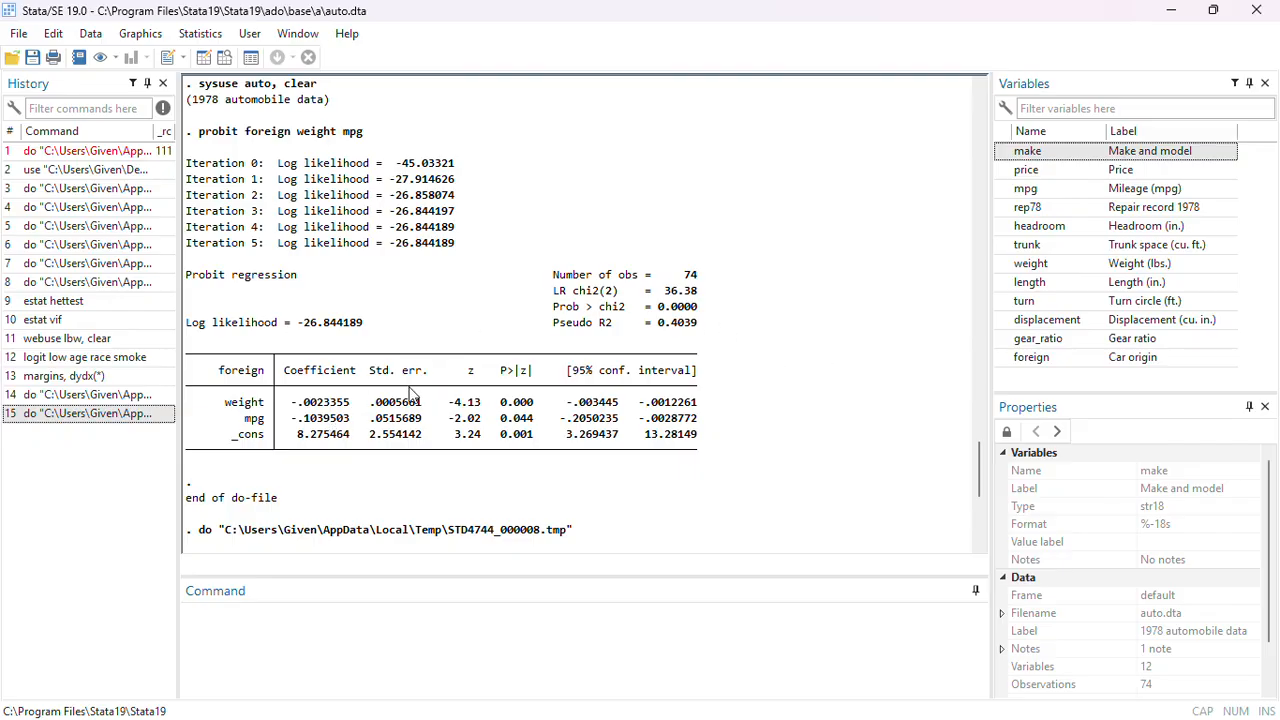
pyautogui.scroll(1, 533, 372)
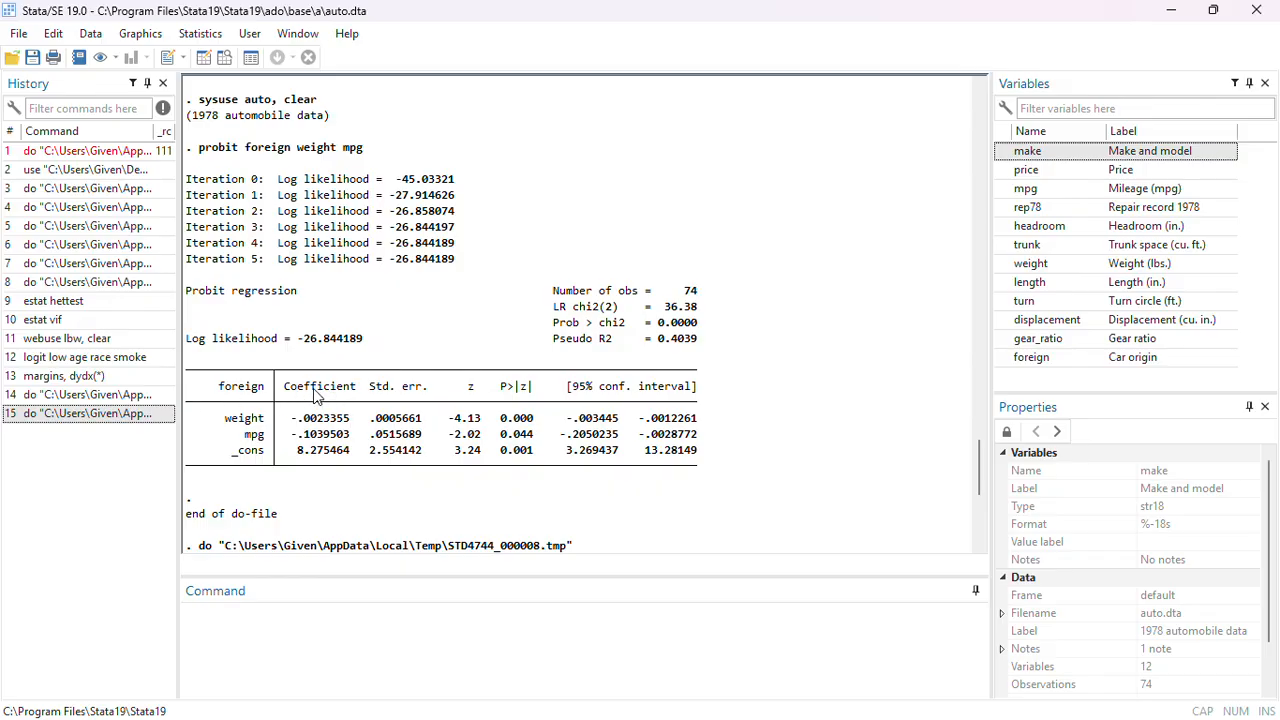
pyautogui.scroll(2, 313, 397)
pyautogui.scroll(3, 313, 397)
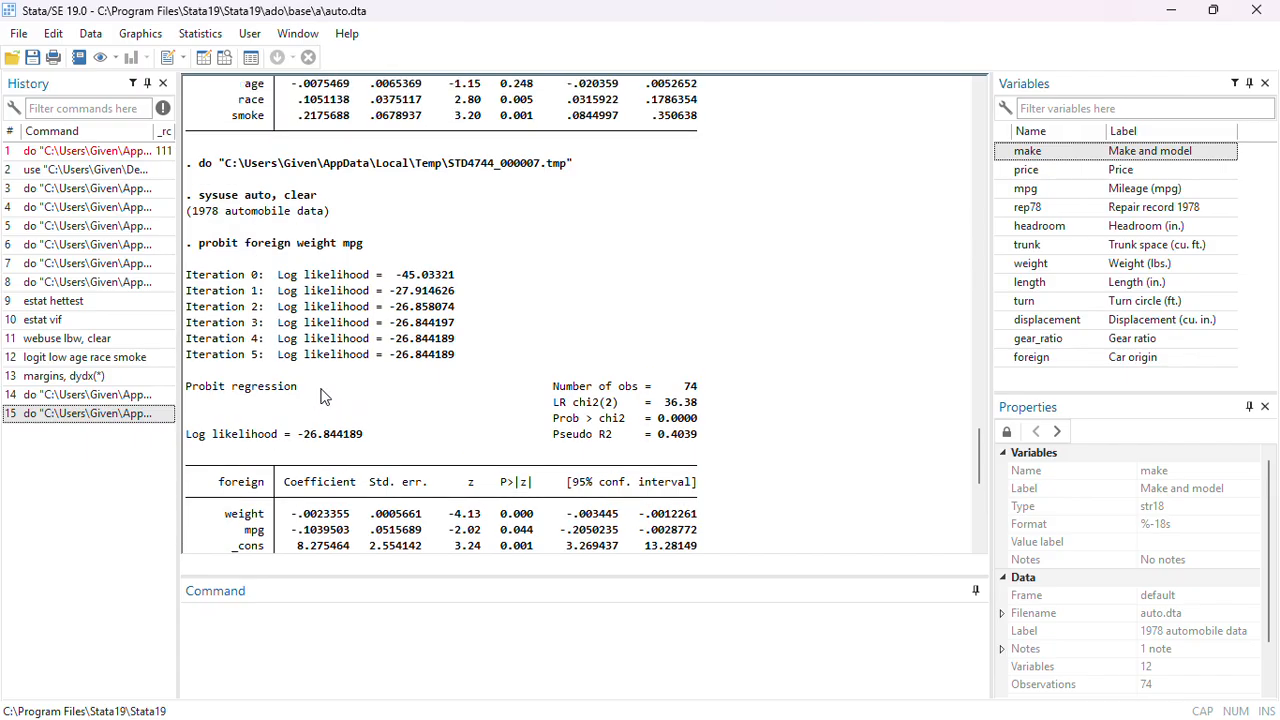
pyautogui.scroll(-6, 483, 387)
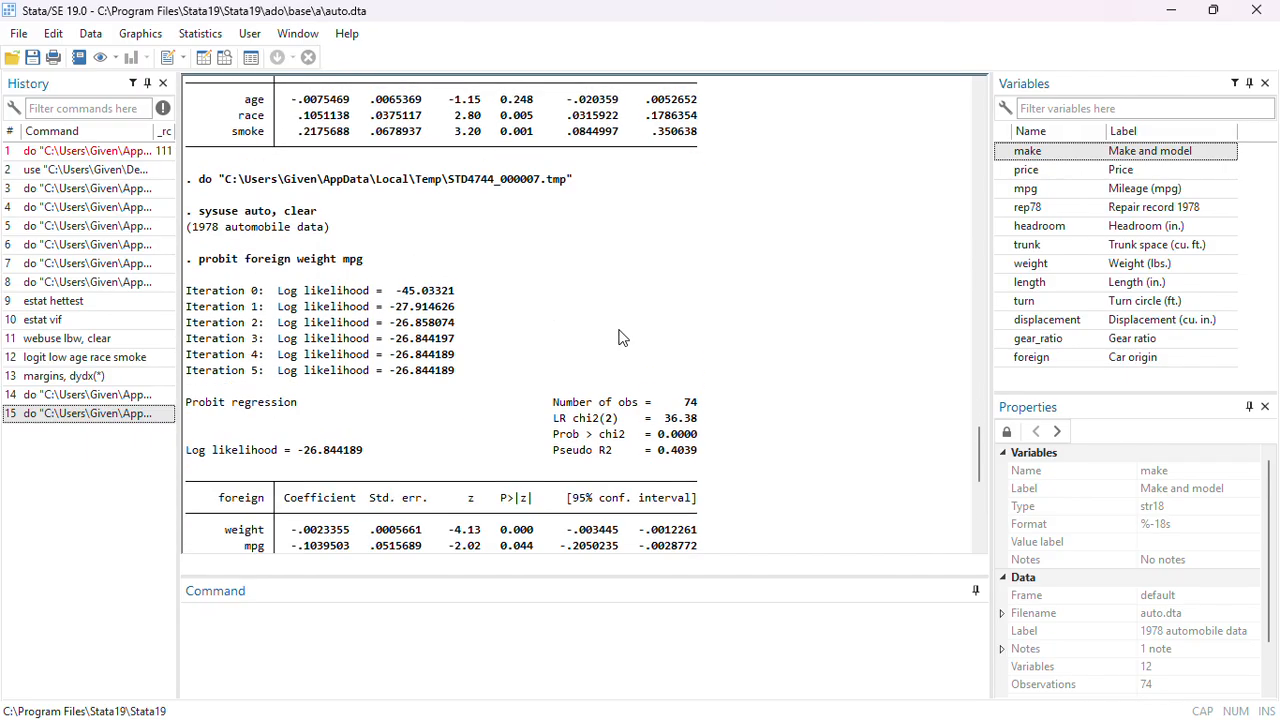
pyautogui.scroll(-1, 483, 387)
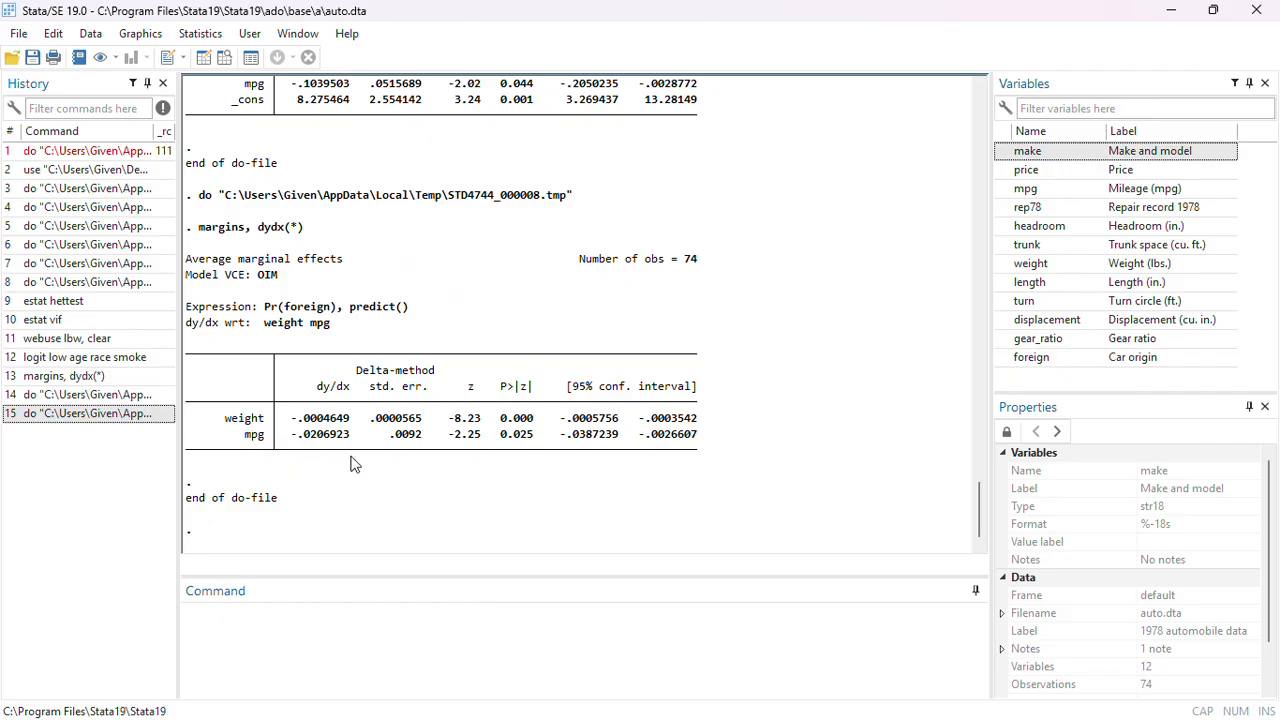
pyautogui.scroll(3, 386, 410)
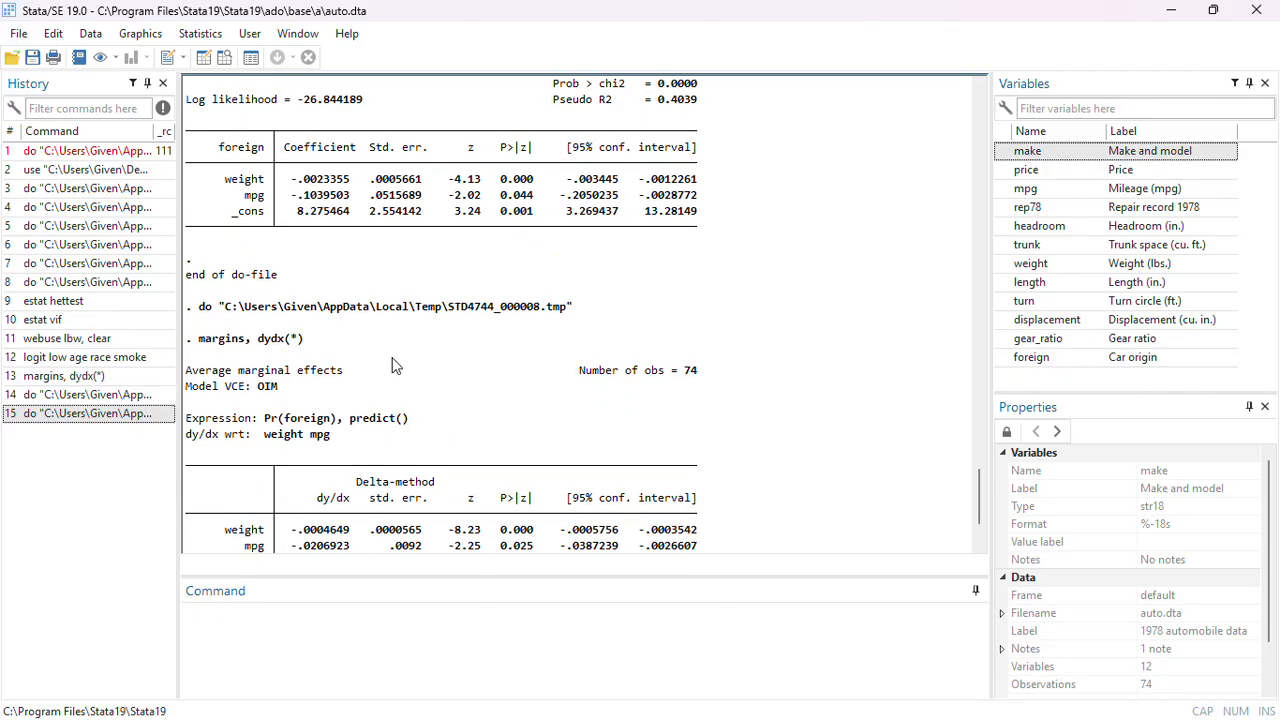
pyautogui.scroll(1, 343, 248)
pyautogui.scroll(-4, 343, 248)
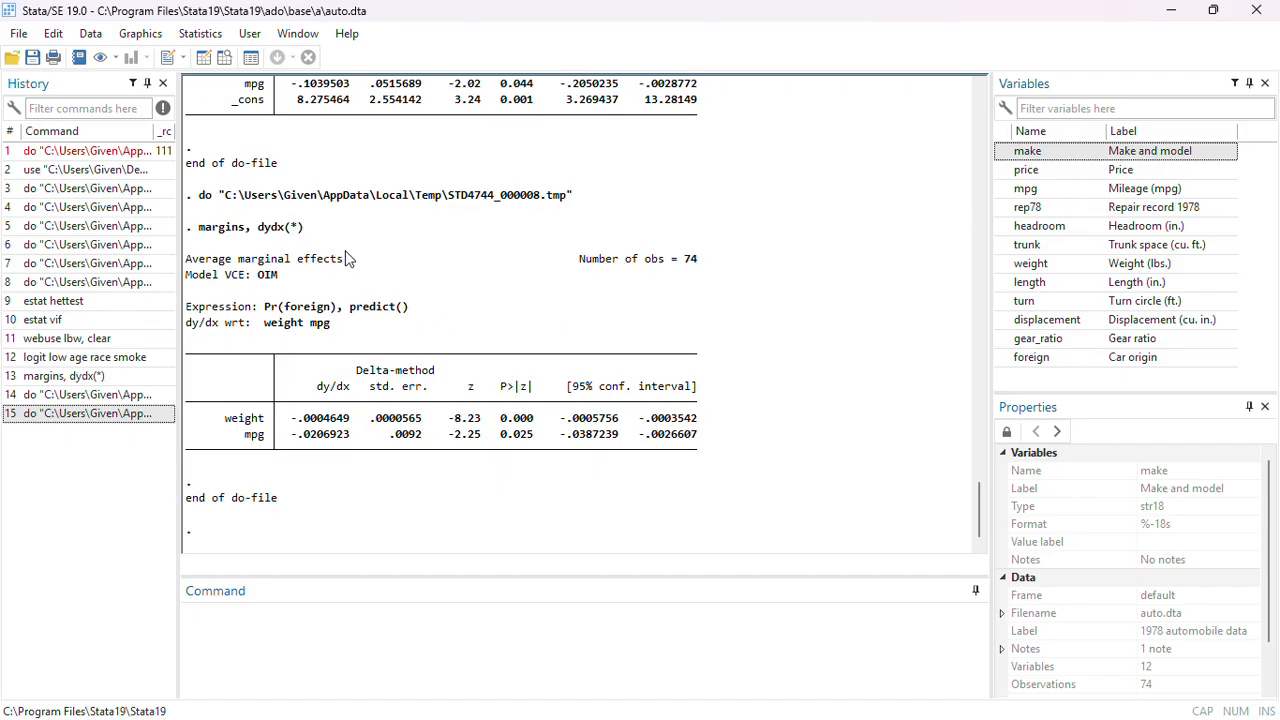